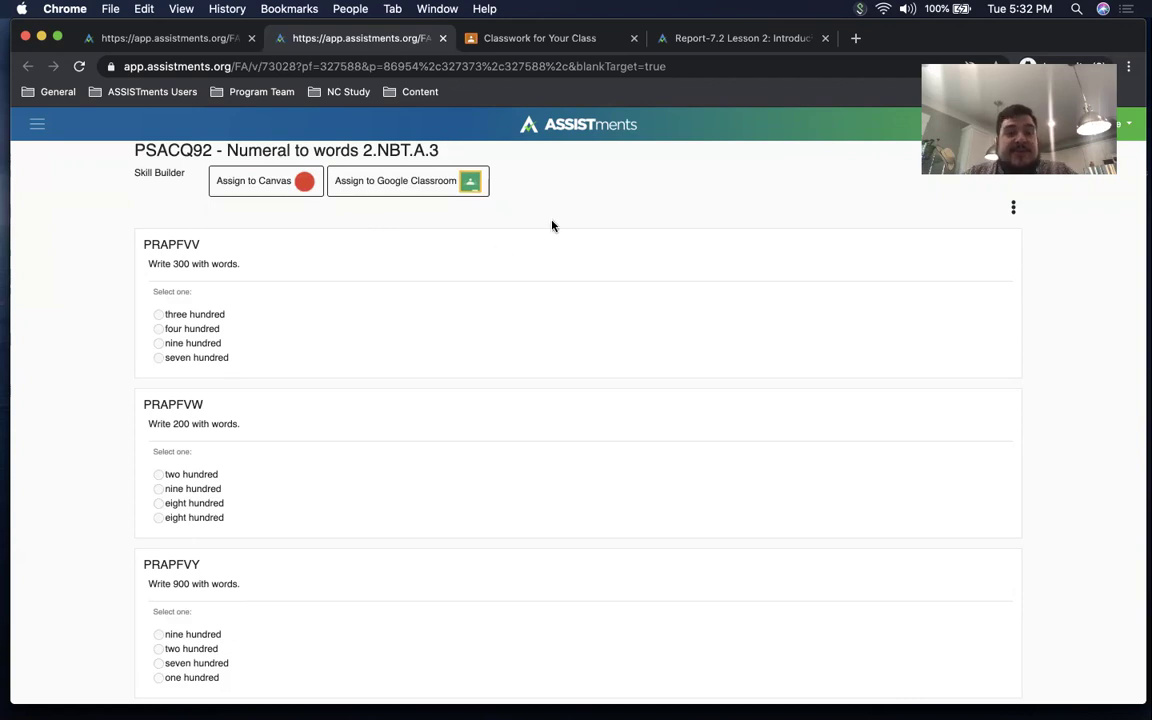
Assign the Numeral to words 2.NBT.A.3 skill builder to Your Class in Google Classroom without dates, keeping its default name, and dismiss the confirmation
{"action": "left_click", "coordinate": [472, 182]}
{"action": "left_click", "coordinate": [97, 127]}
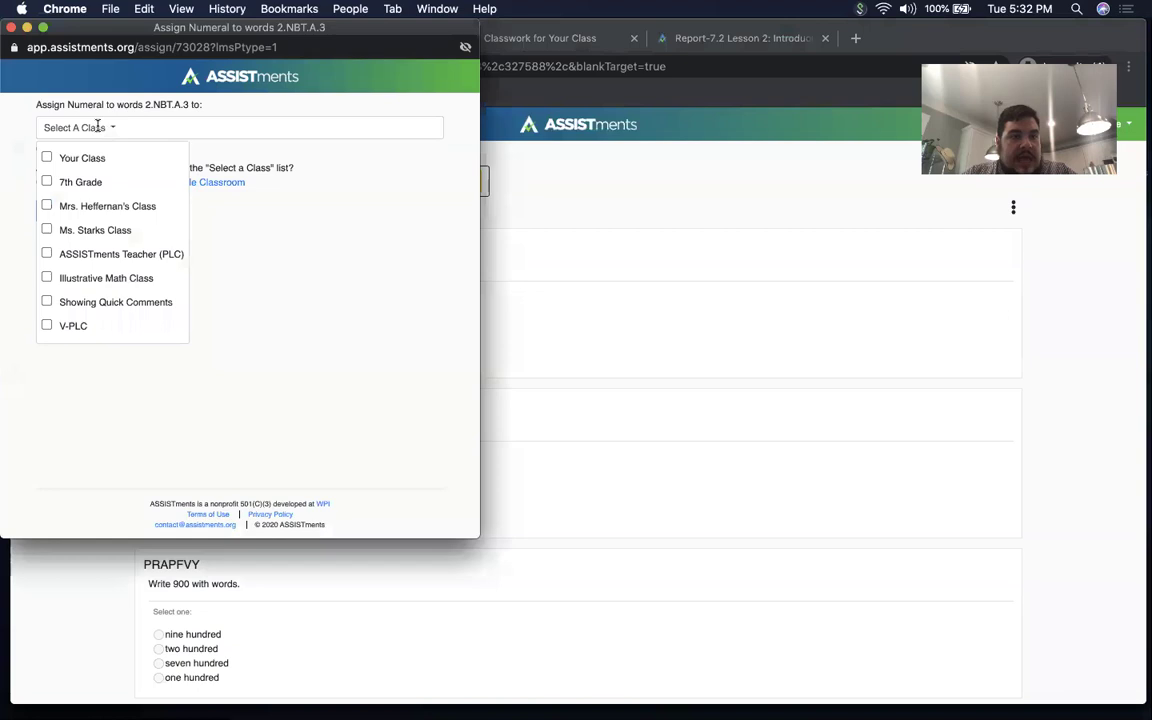
{"action": "left_click", "coordinate": [46, 158]}
{"action": "left_click", "coordinate": [290, 242]}
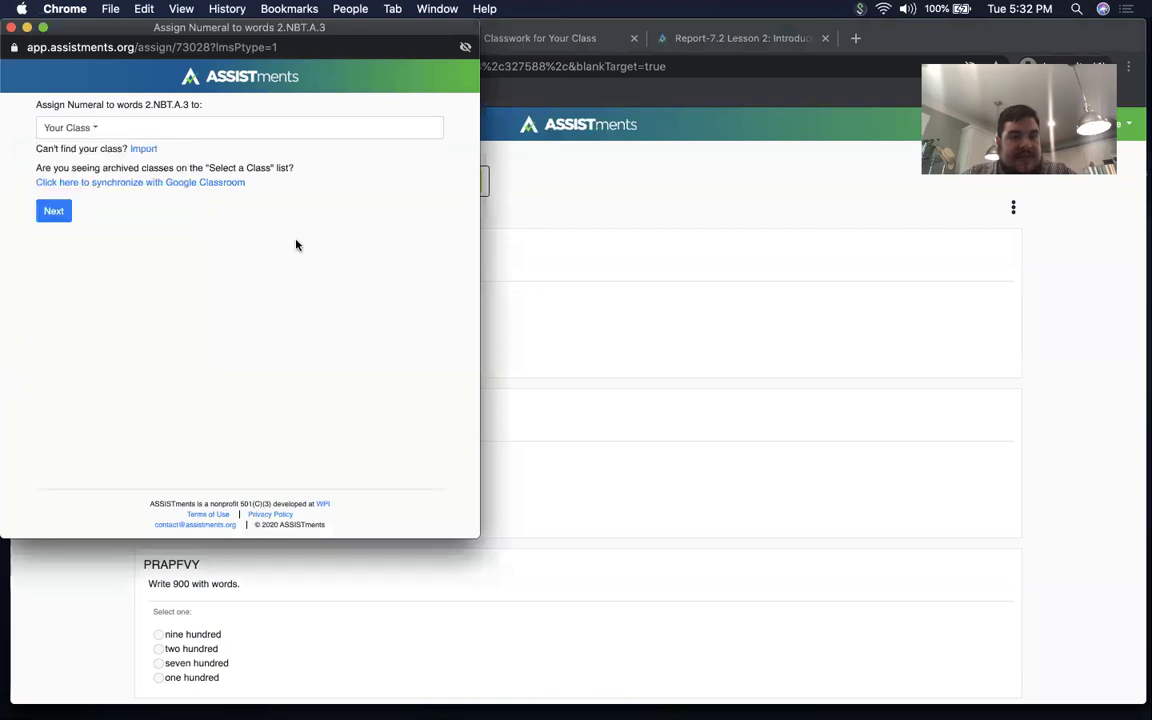
{"action": "left_click", "coordinate": [55, 211]}
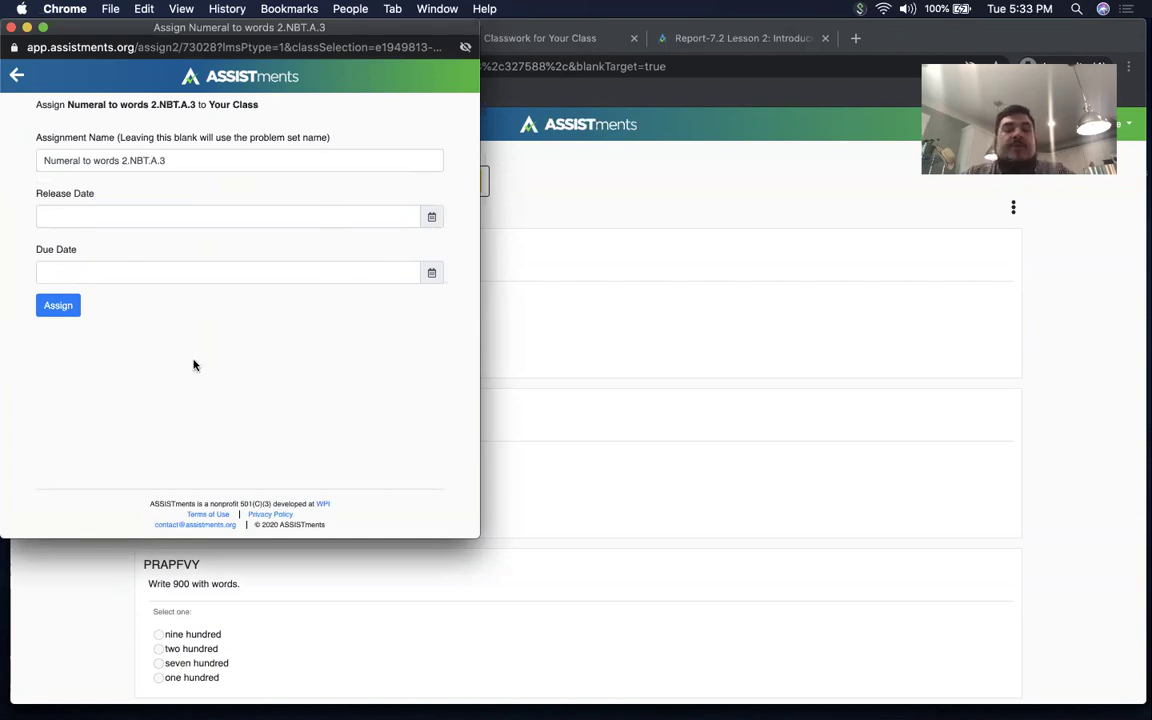
{"action": "left_click", "coordinate": [58, 306]}
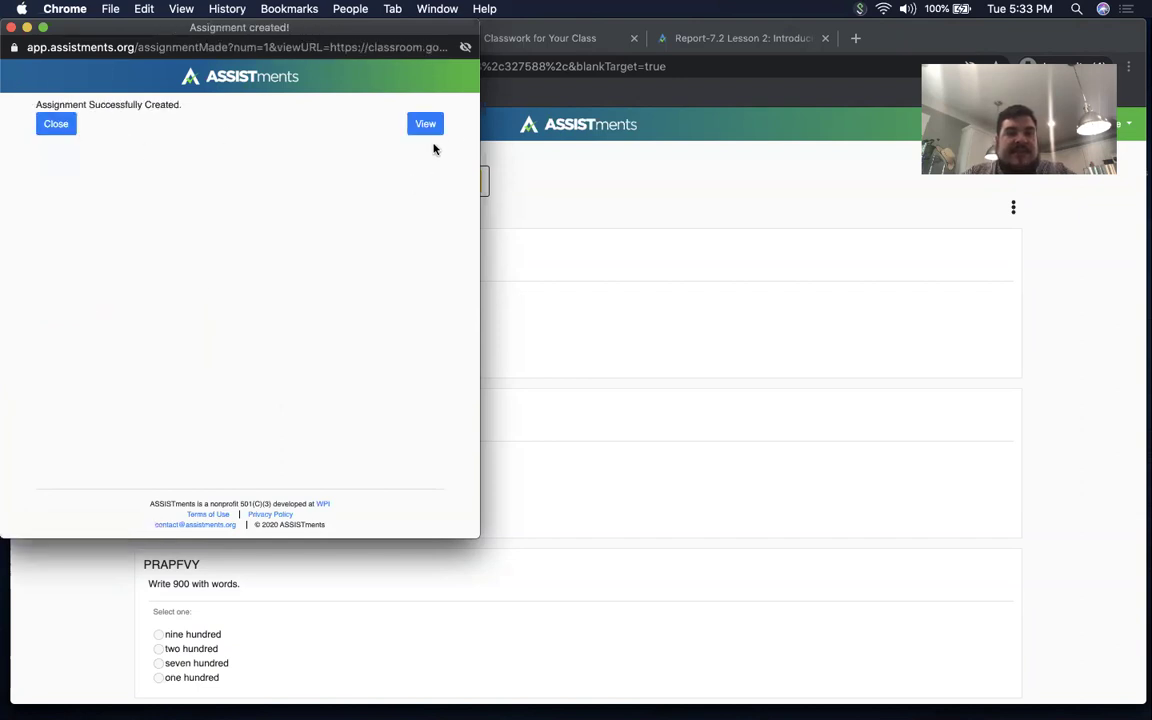
{"action": "left_click", "coordinate": [62, 124]}
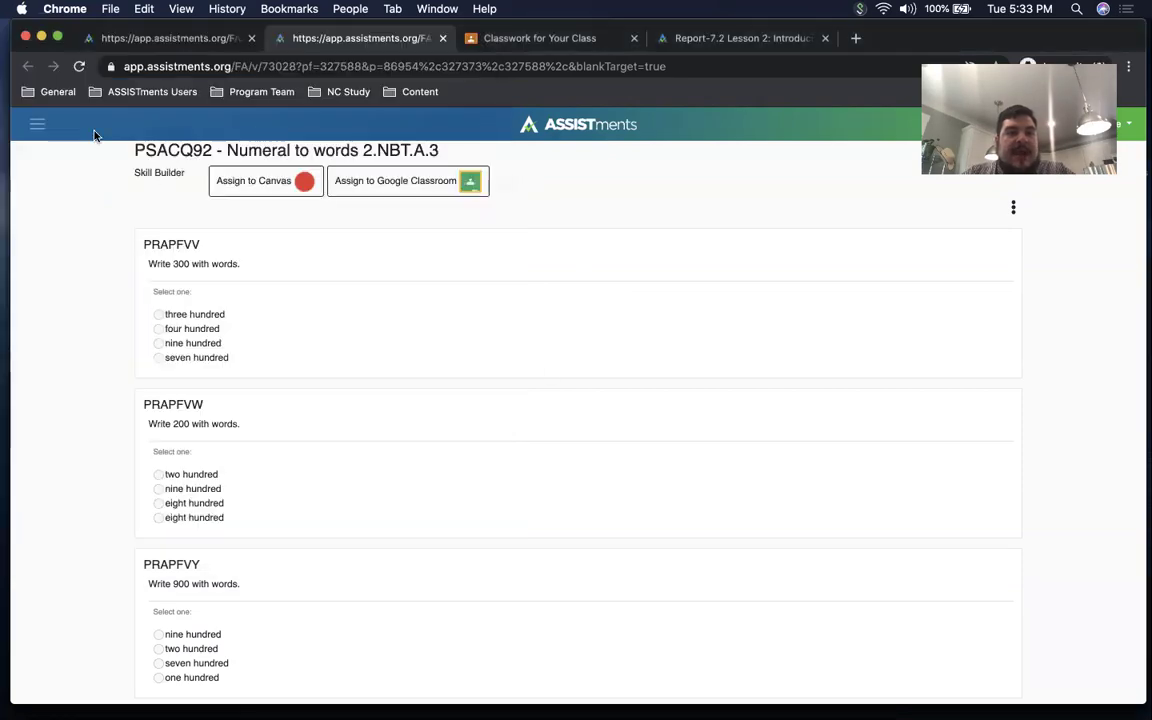
Switch to the student's Google Classroom window, refresh it, and open the Numeral to words 2.NBT.A.3 assignment from the classwork with the student account
{"action": "key", "text": "ctrl+Up"}
{"action": "left_click", "coordinate": [383, 216]}
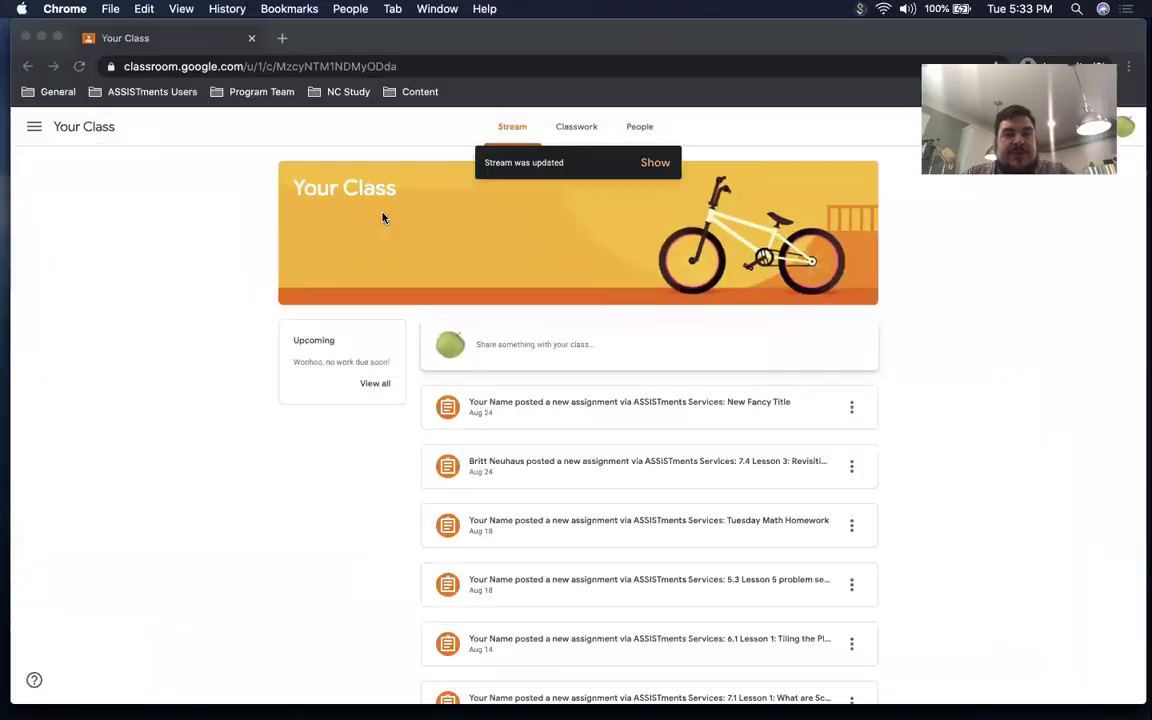
{"action": "left_click", "coordinate": [78, 66]}
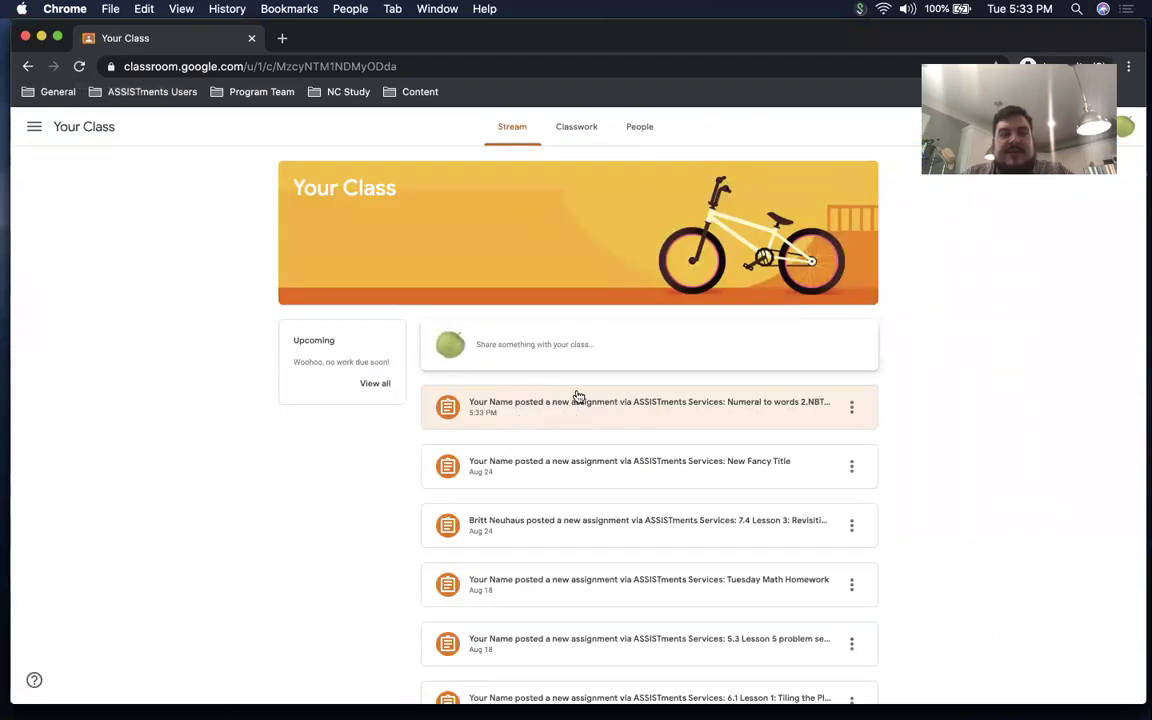
{"action": "left_click", "coordinate": [583, 127]}
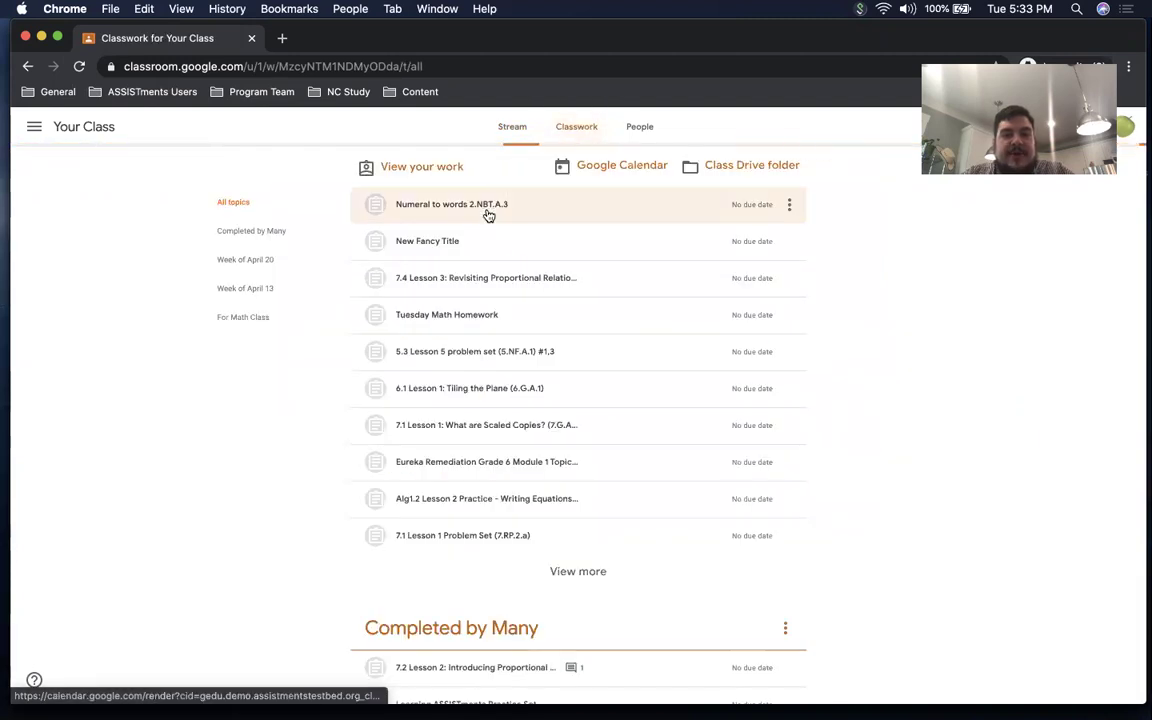
{"action": "left_click", "coordinate": [488, 214]}
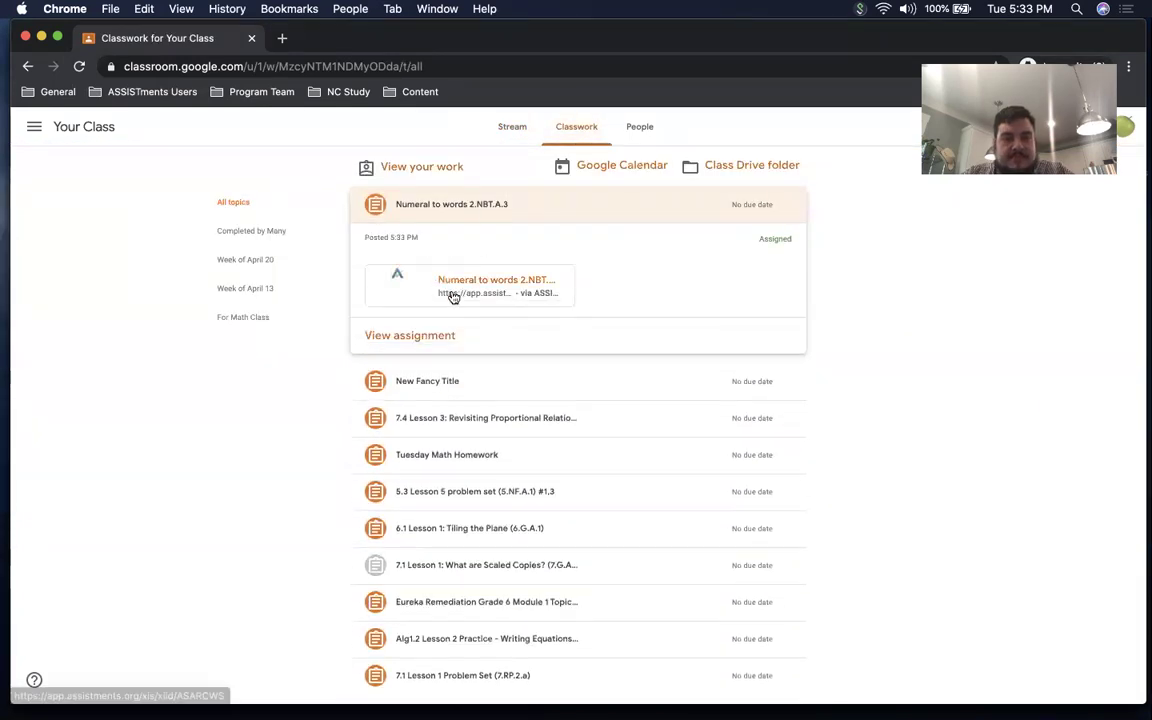
{"action": "left_click", "coordinate": [452, 295]}
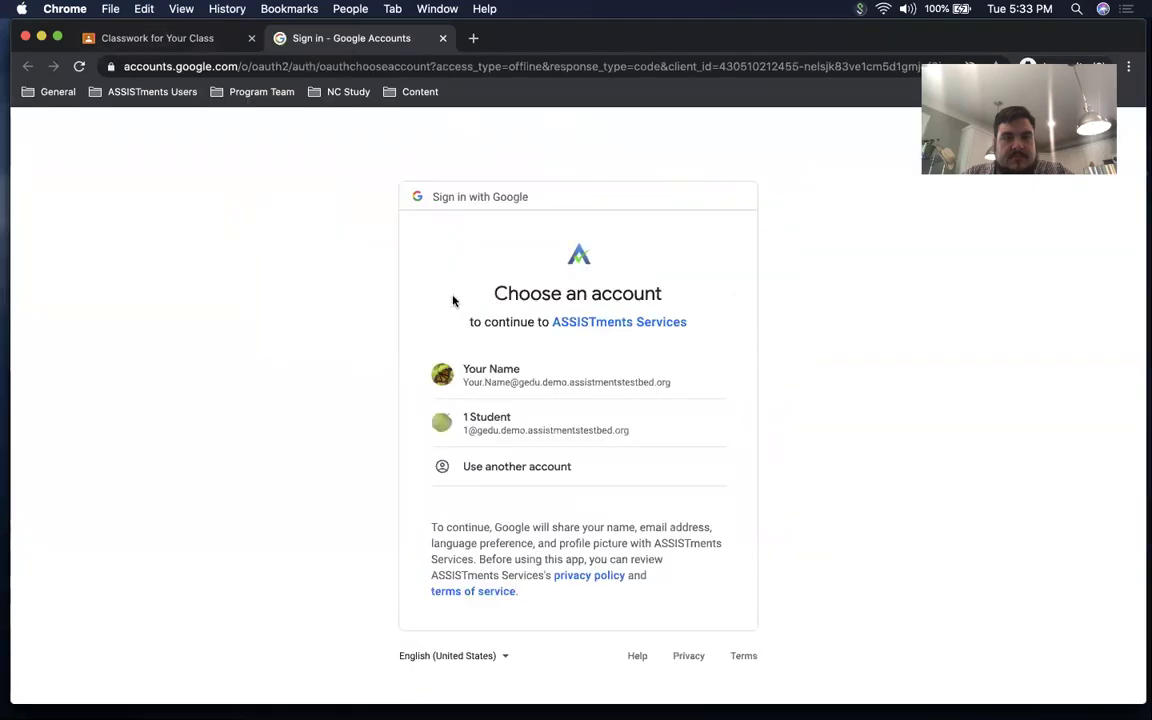
{"action": "left_click", "coordinate": [506, 423]}
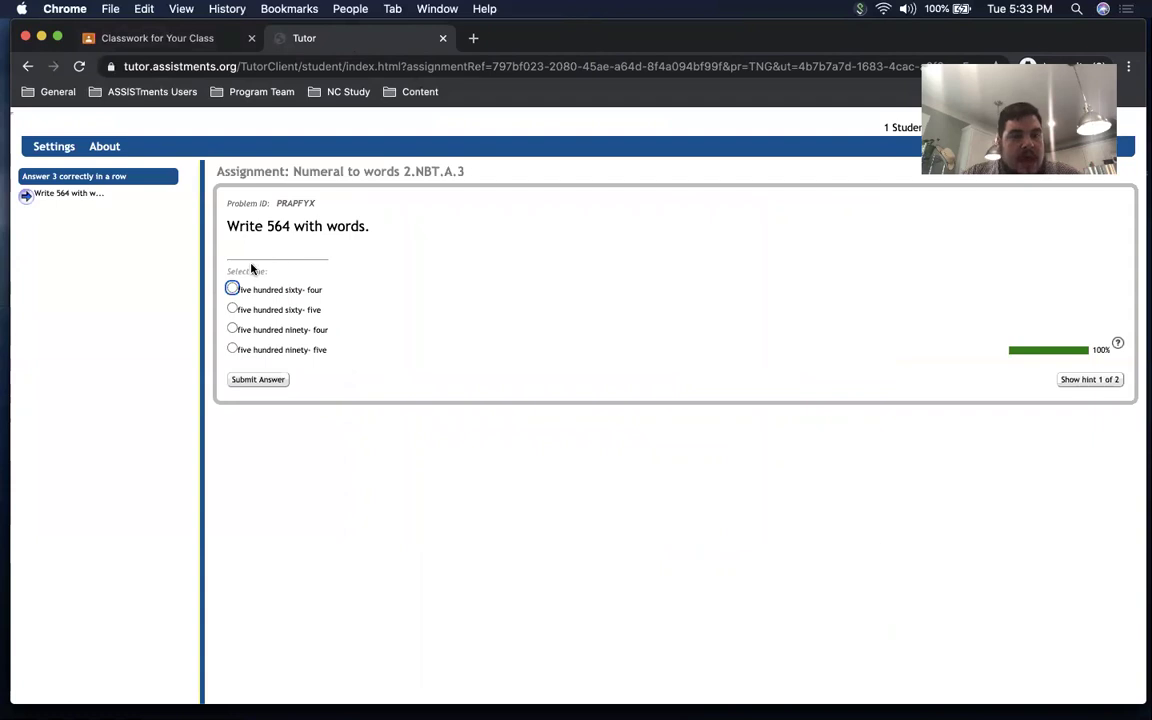
Answer the 564 problem incorrectly with "five hundred ninety-five", correct it to "five hundred sixty-four", and continue to the following problem
{"action": "left_click", "coordinate": [232, 349]}
{"action": "left_click", "coordinate": [255, 380]}
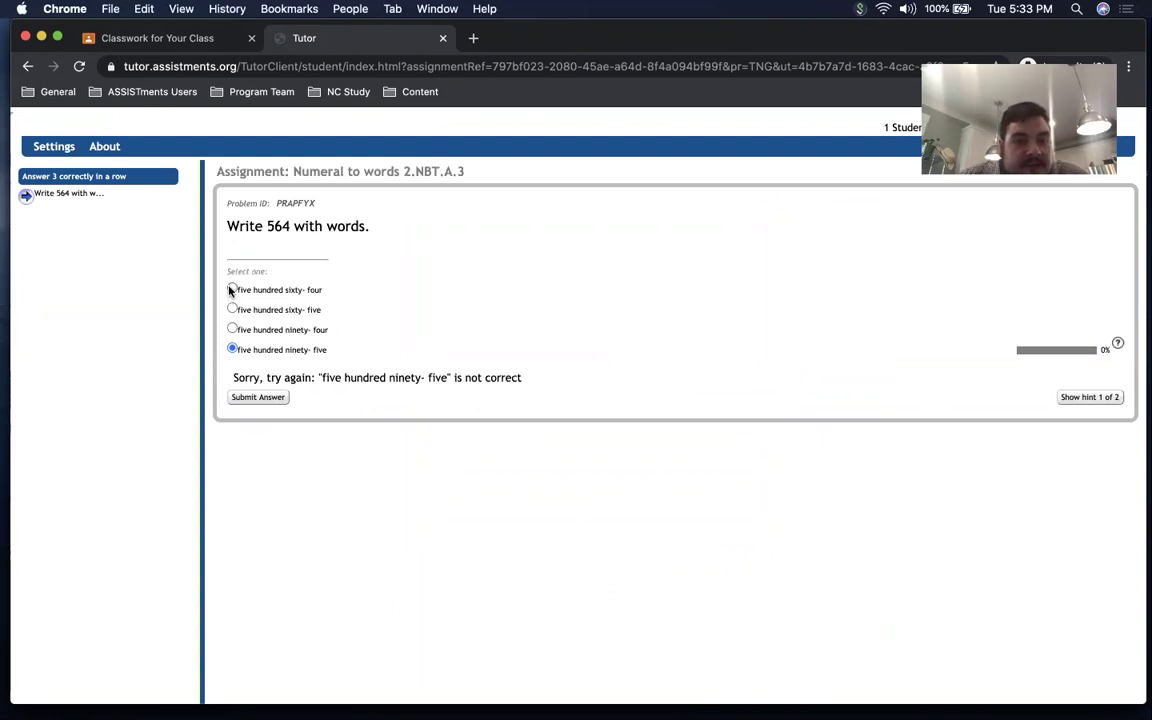
{"action": "left_click", "coordinate": [246, 397]}
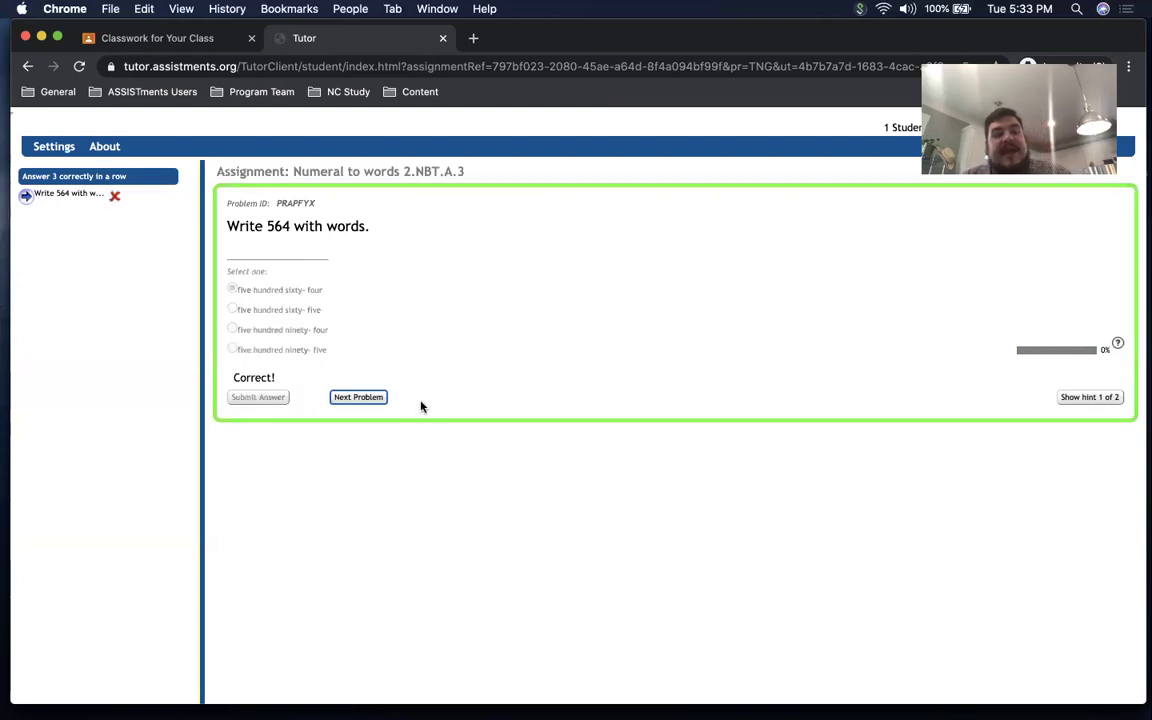
{"action": "left_click", "coordinate": [348, 398]}
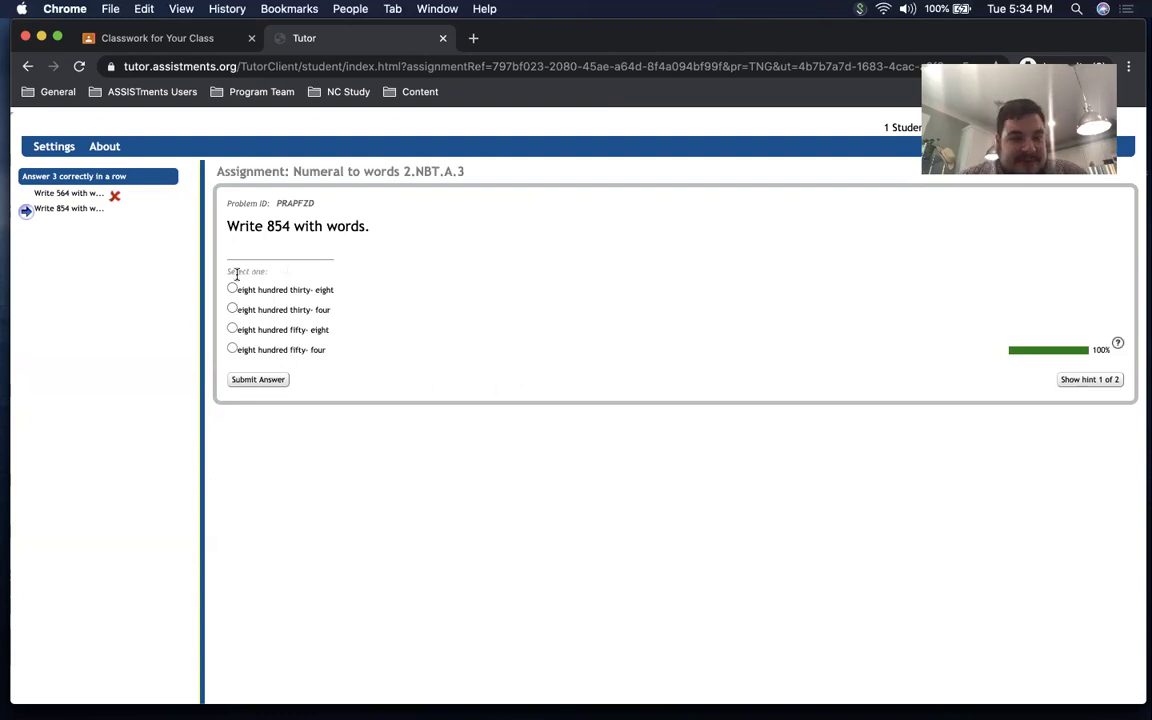
Submit "eight hundred fifty-four" for the 854 problem and "one hundred fifty" for the 150 problem
{"action": "left_click", "coordinate": [231, 349]}
{"action": "left_click", "coordinate": [255, 380]}
{"action": "left_click", "coordinate": [348, 398]}
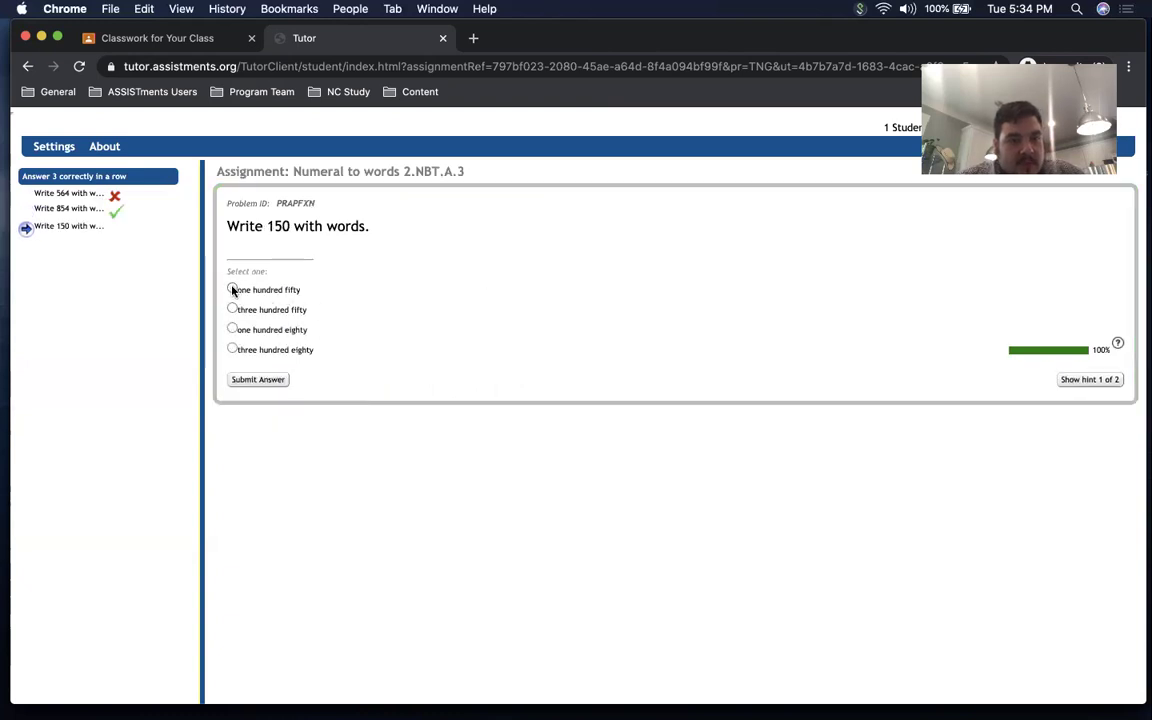
{"action": "left_click", "coordinate": [258, 379]}
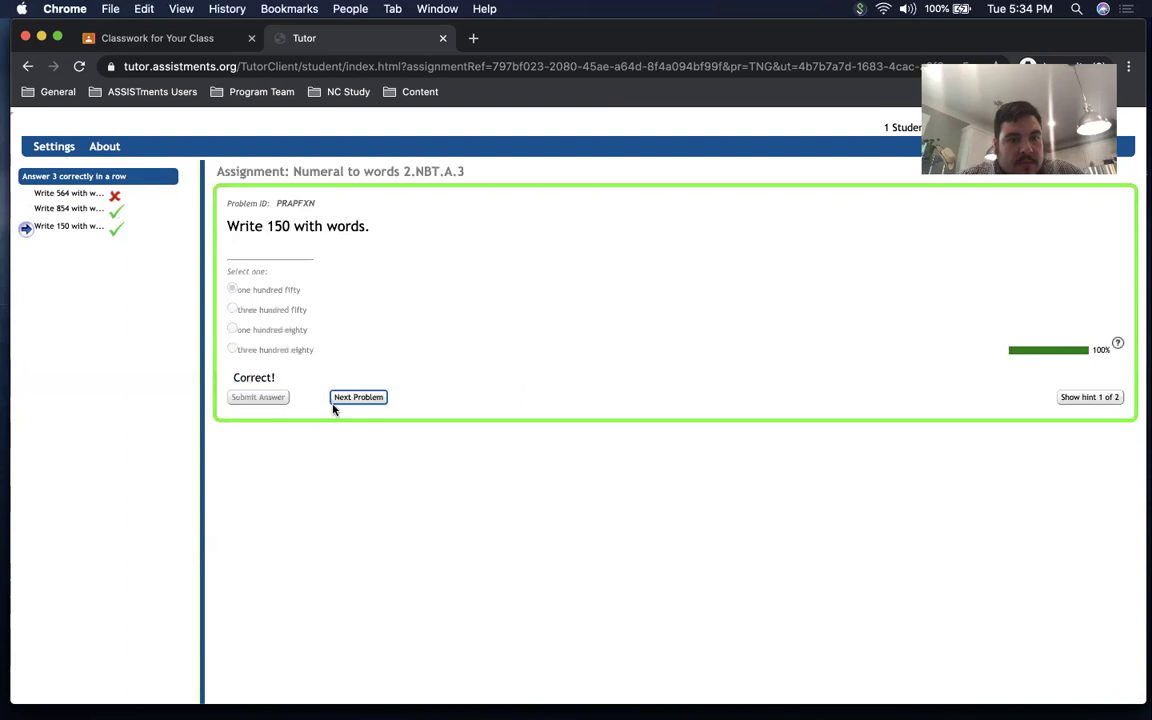
{"action": "left_click", "coordinate": [336, 401]}
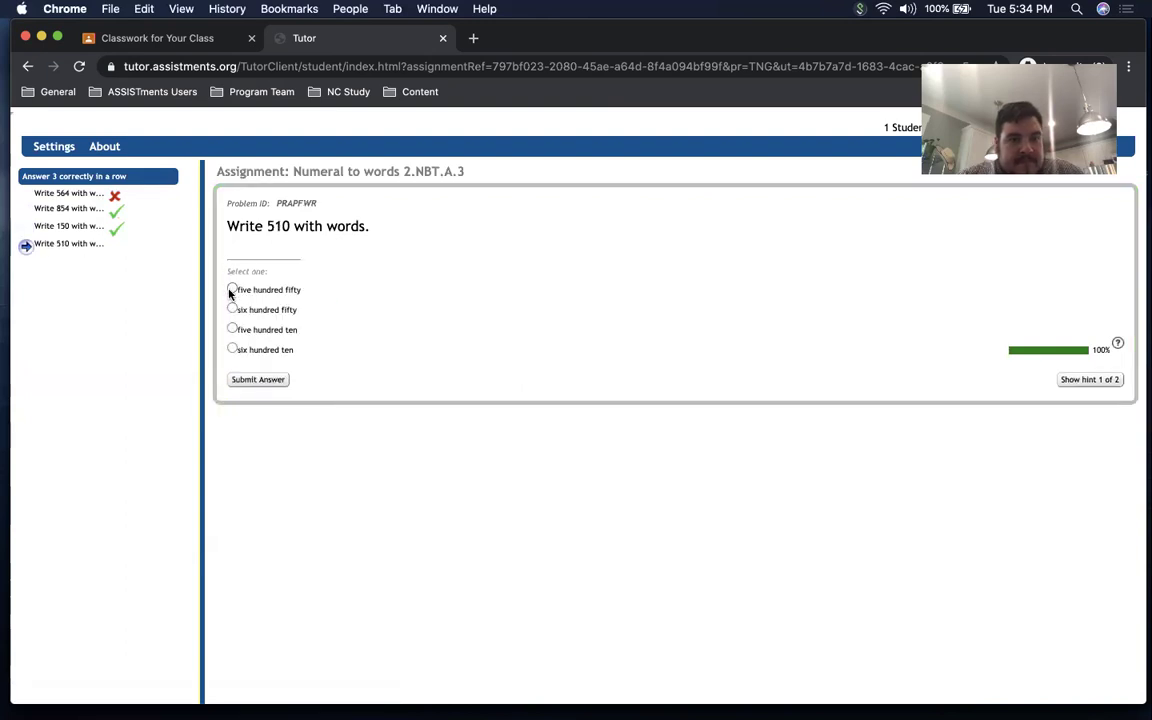
Submit "five hundred ten" for the 510 problem, then finish the assignment and exit to the student report
{"action": "left_click", "coordinate": [252, 380]}
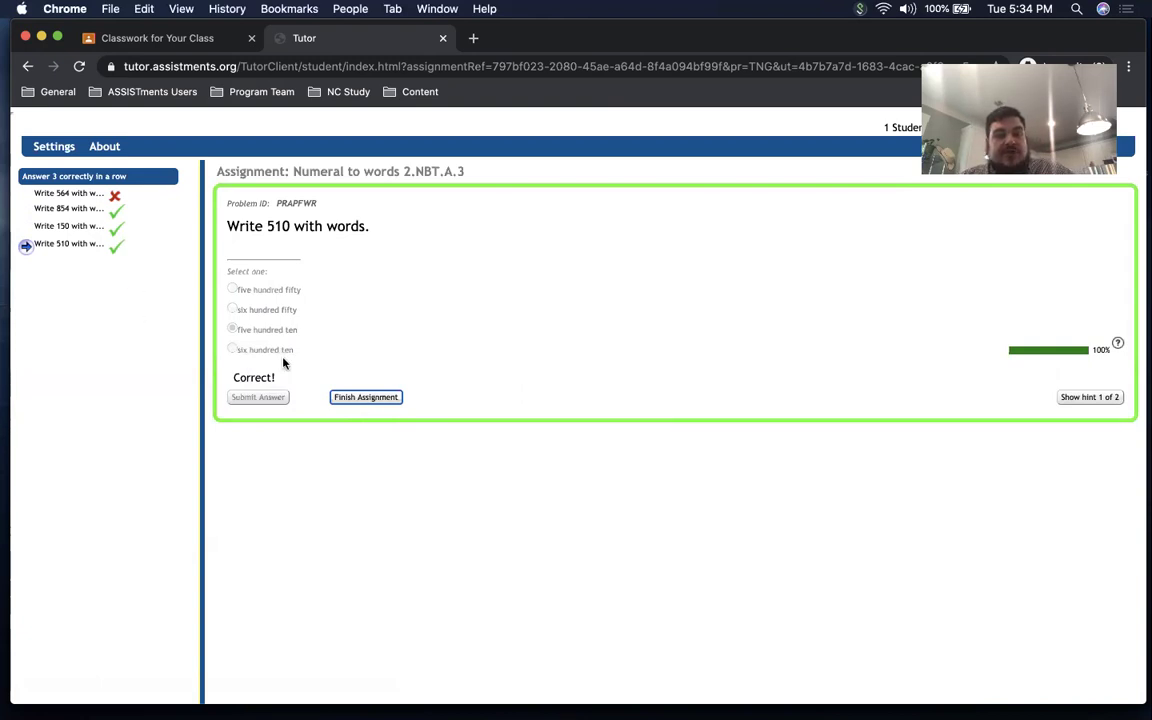
{"action": "left_click", "coordinate": [366, 398]}
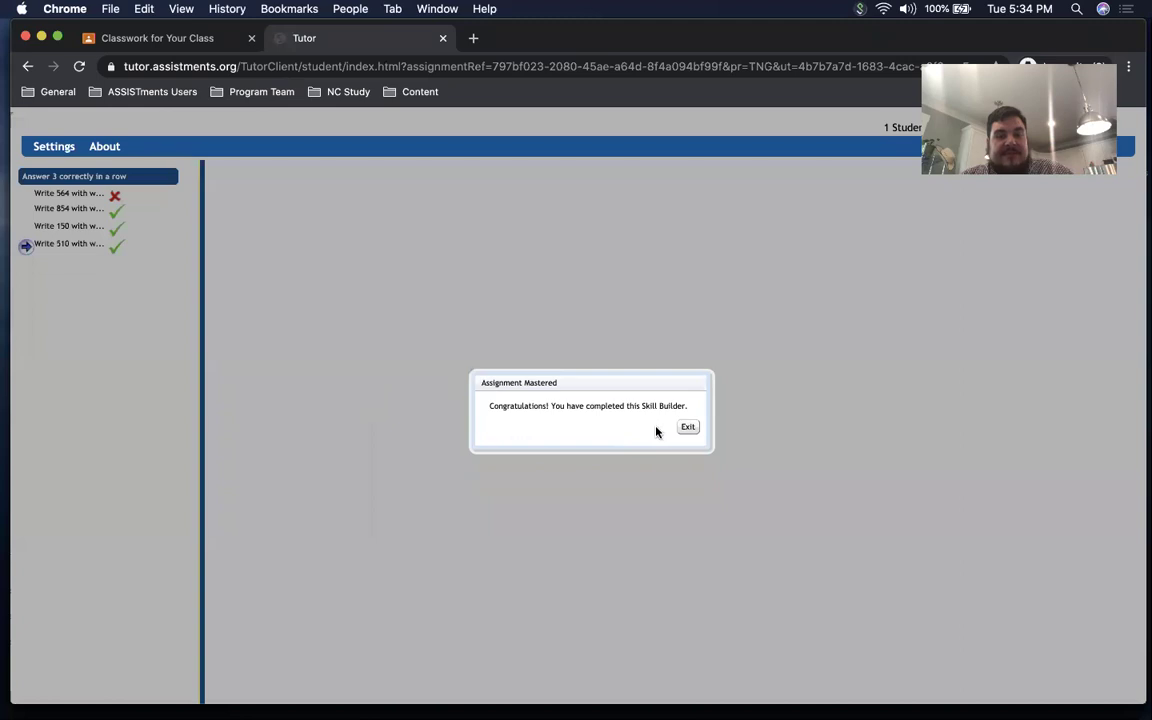
{"action": "left_click", "coordinate": [687, 428]}
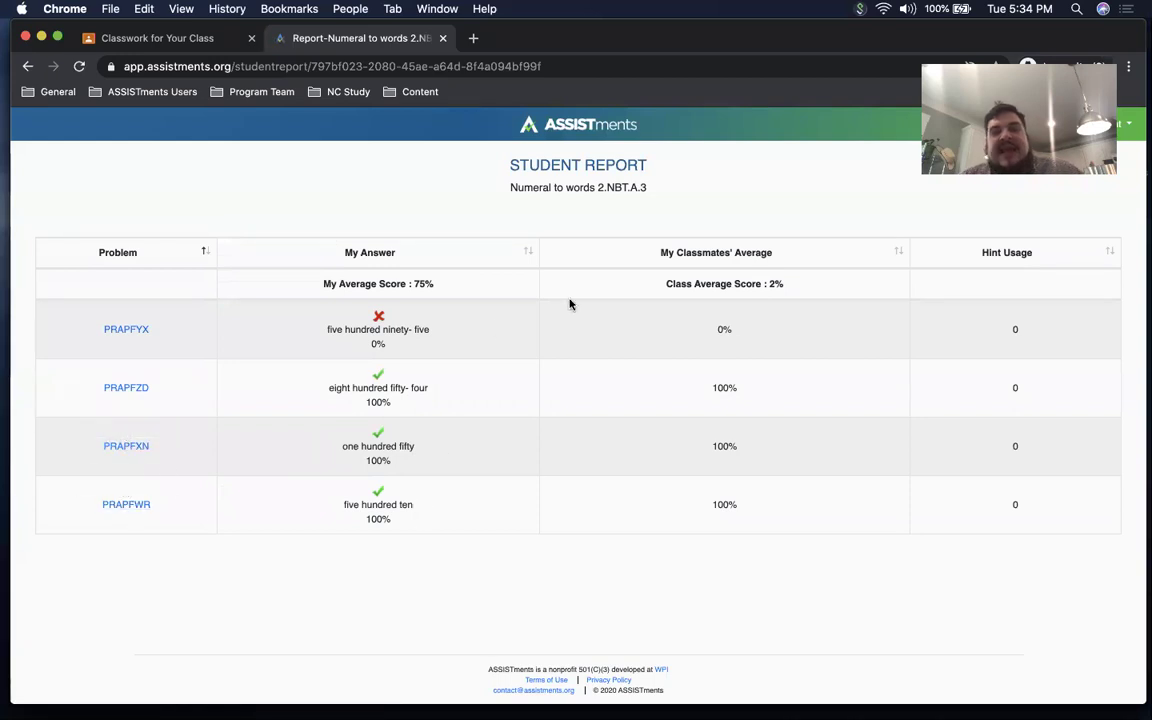
Switch to the teacher's browser window and open the classwork of the ASSISTments Teacher (PLC) class in Google Classroom
{"action": "key", "text": "ctrl+Up"}
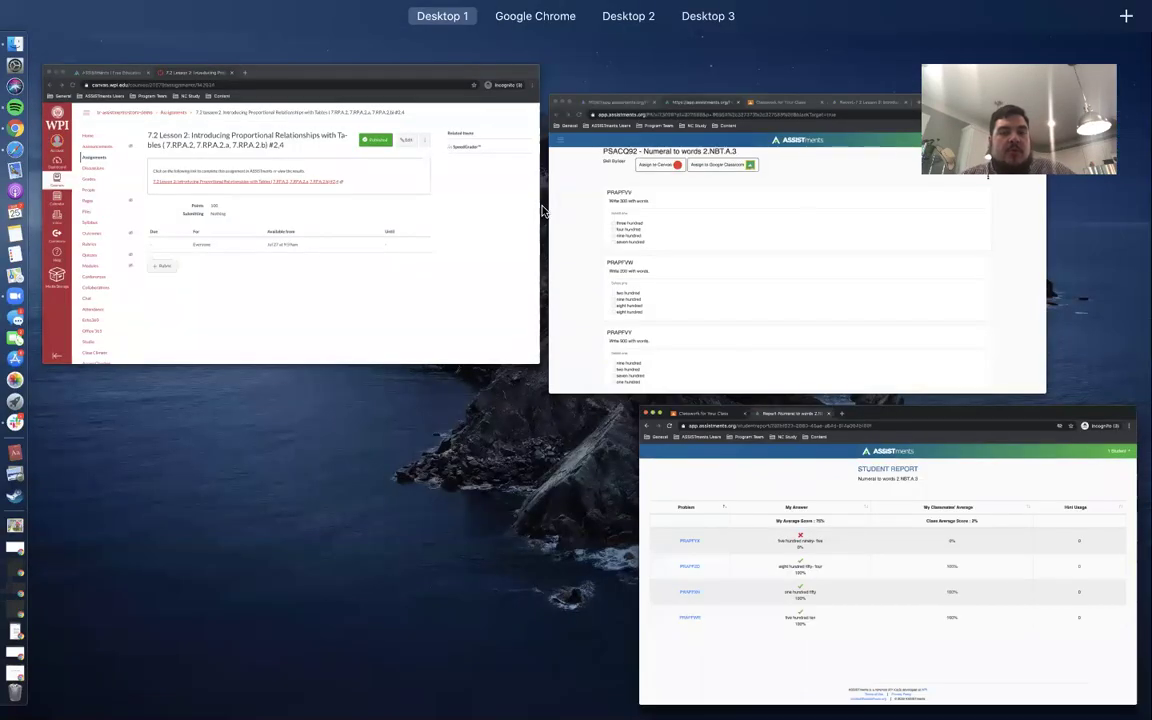
{"action": "left_click", "coordinate": [632, 224]}
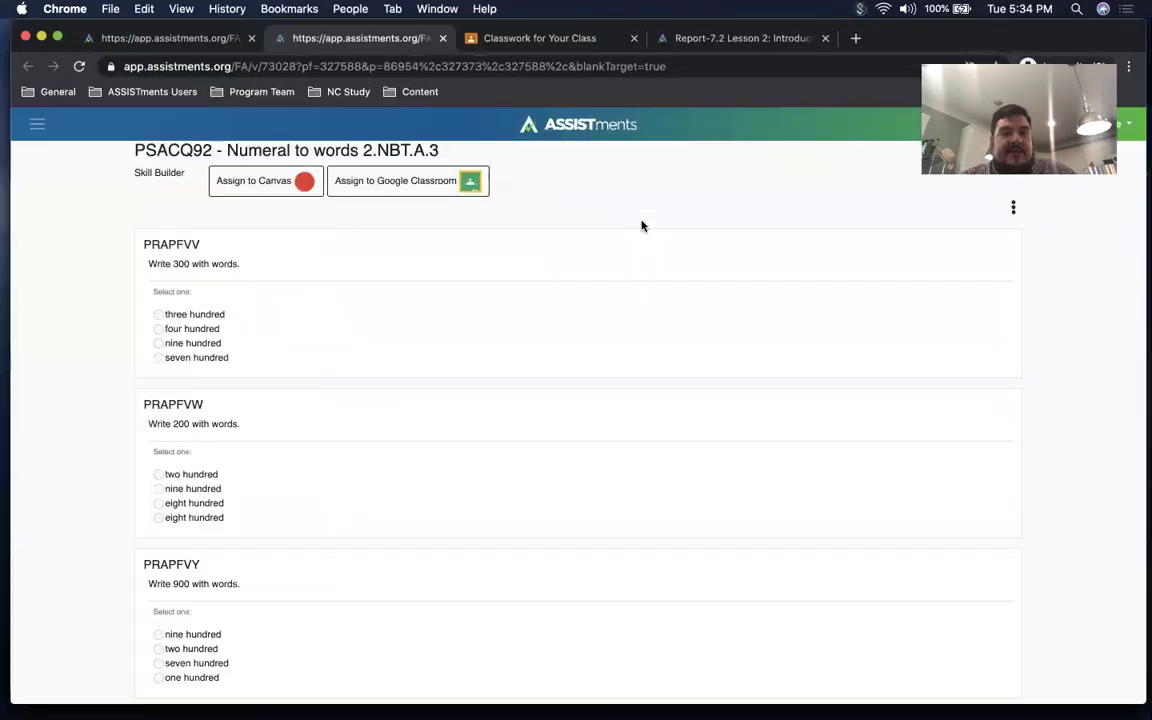
{"action": "left_click", "coordinate": [523, 39]}
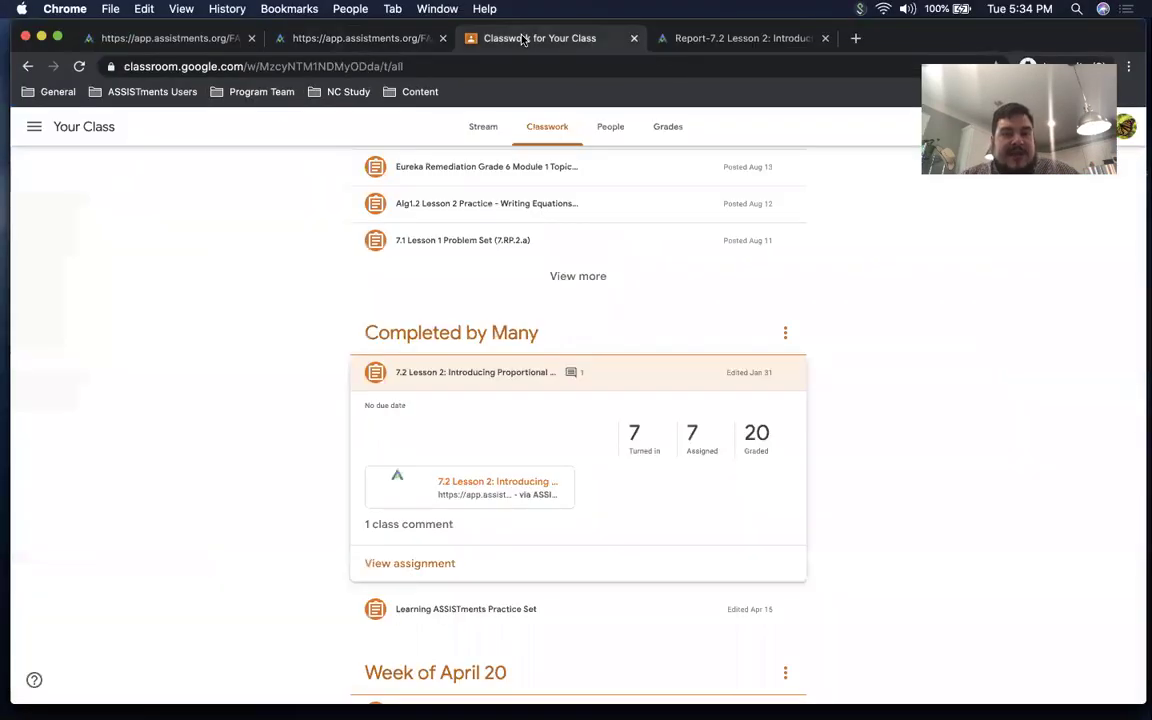
{"action": "left_click", "coordinate": [84, 129]}
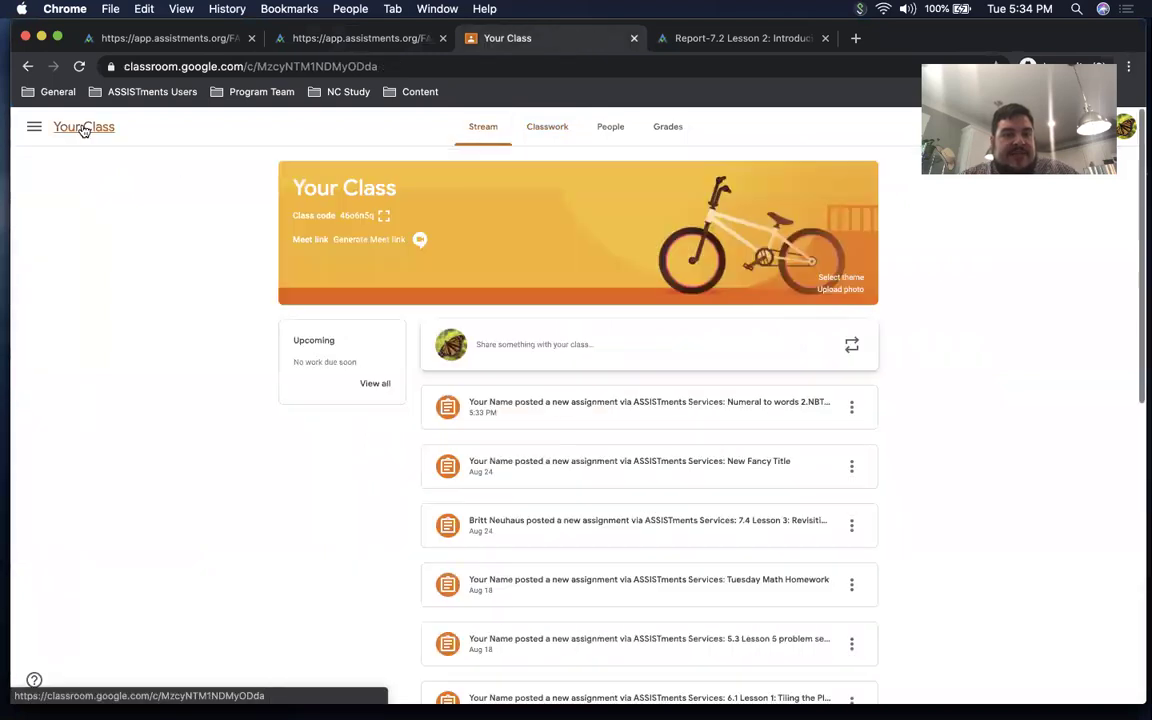
{"action": "left_click", "coordinate": [35, 127]}
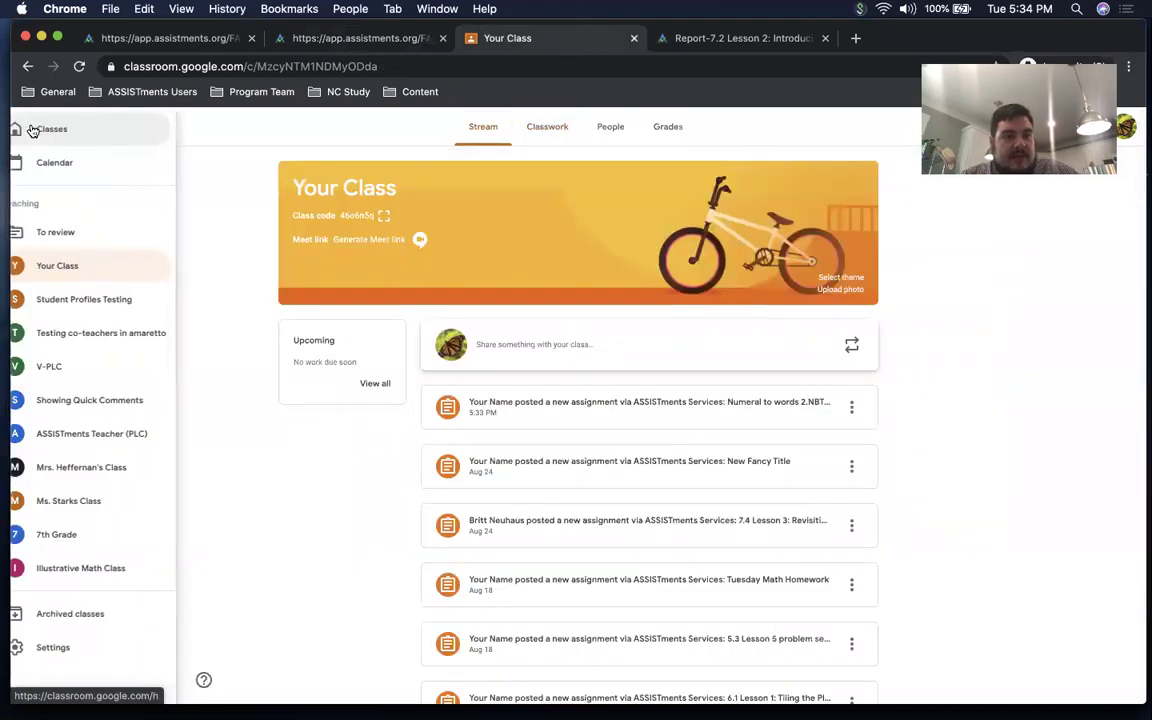
{"action": "left_click", "coordinate": [66, 137]}
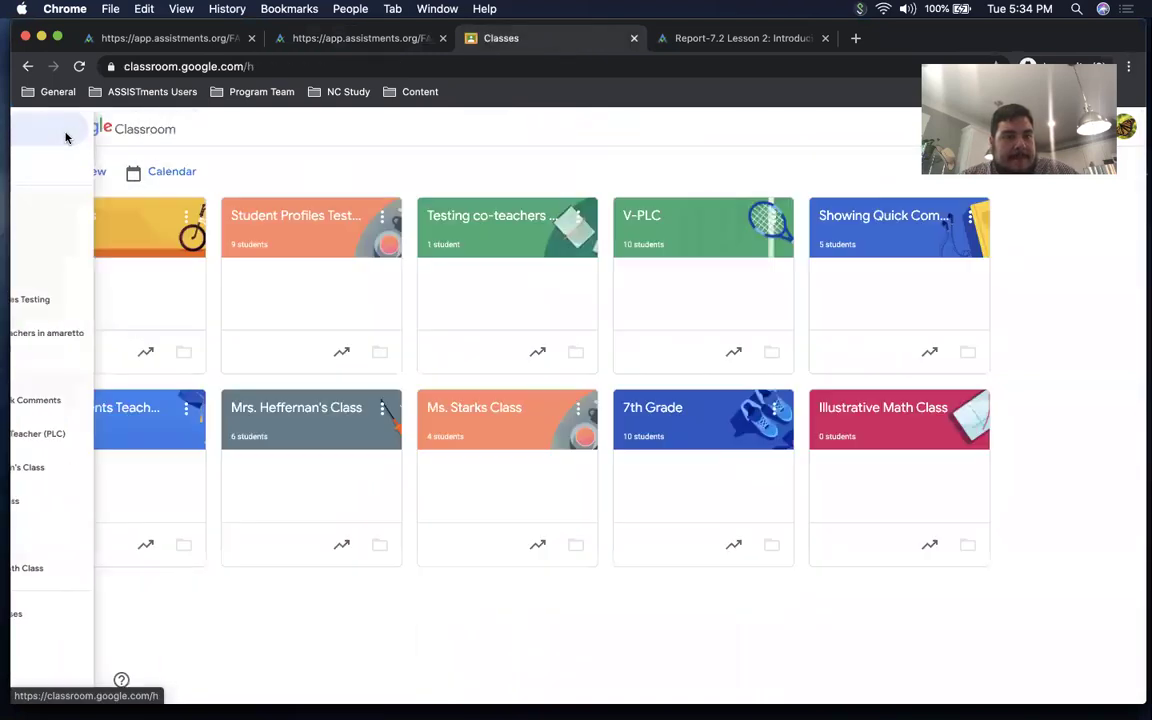
{"action": "left_click", "coordinate": [128, 413]}
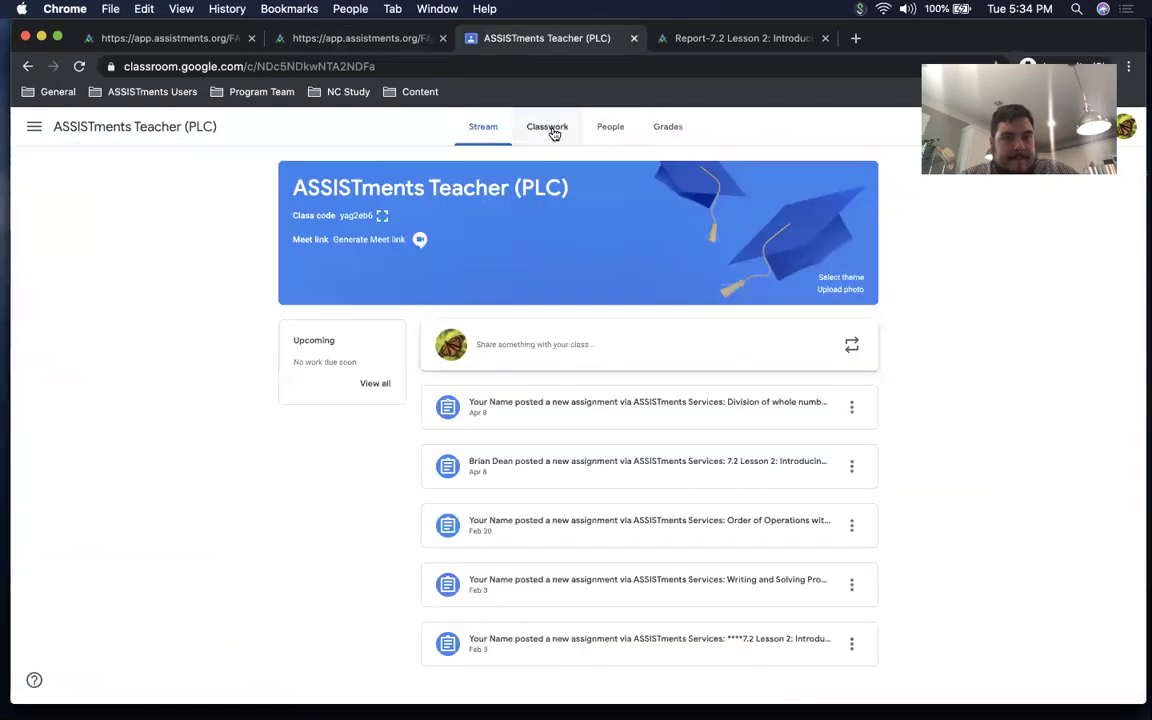
{"action": "left_click", "coordinate": [553, 130]}
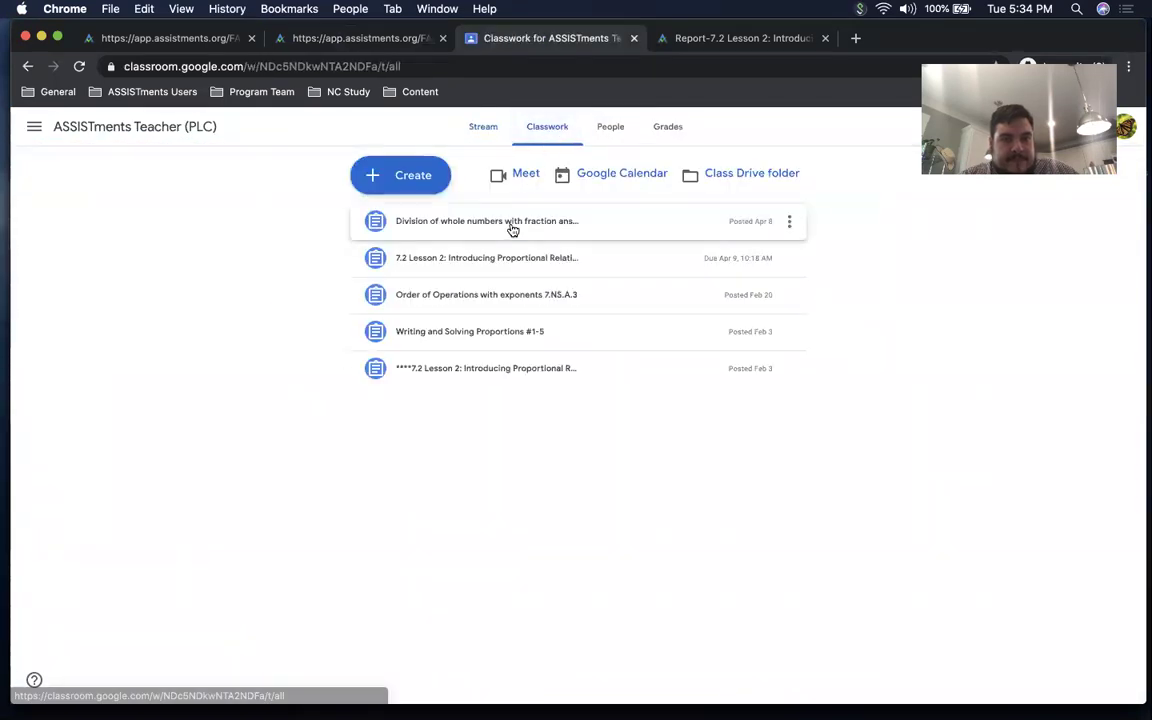
Open the report for the Order of Operations with exponents 7.NS.A.3 assignment, signing in with the teacher account
{"action": "left_click", "coordinate": [510, 297]}
{"action": "left_click", "coordinate": [476, 432]}
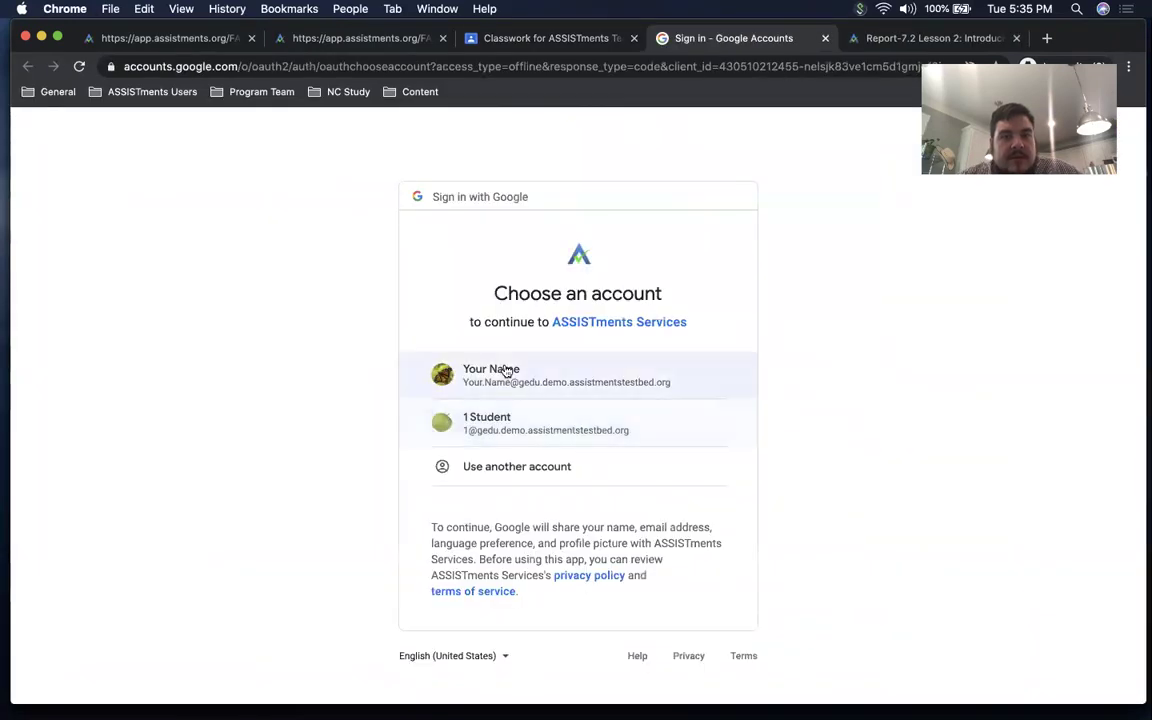
{"action": "left_click", "coordinate": [505, 369]}
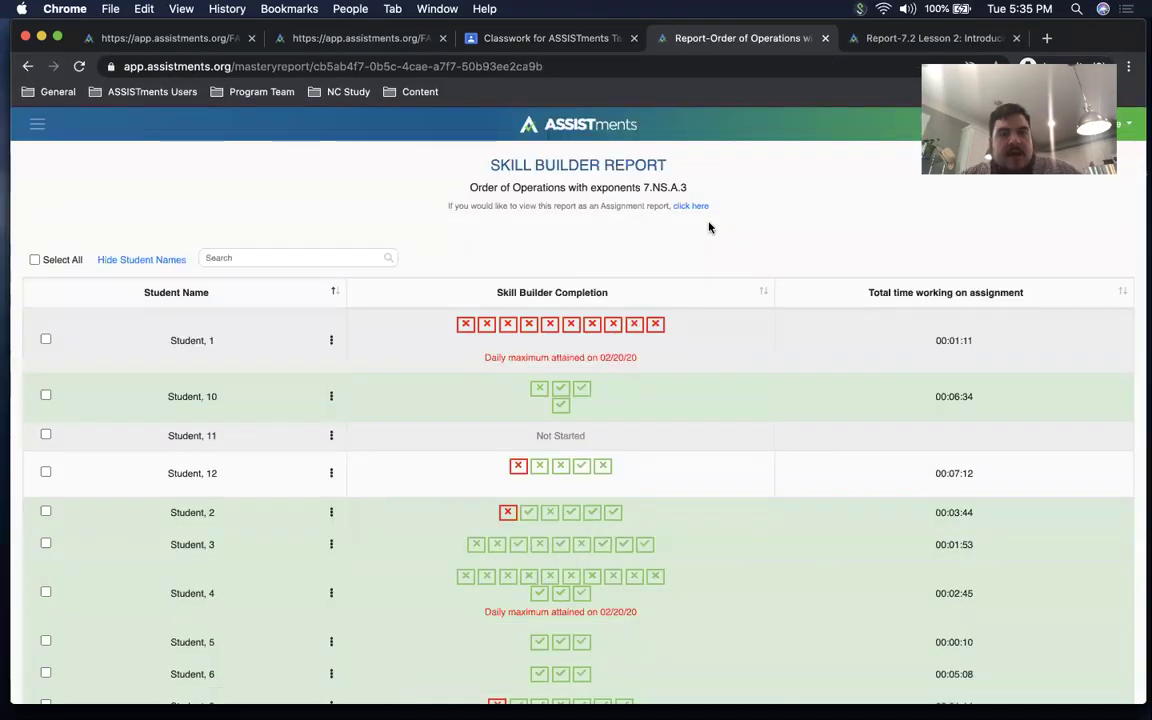
Review the students' completion and working times in the skill builder report, hiding the student names and showing them again
{"action": "scroll", "coordinate": [709, 228], "scroll_direction": "down", "scroll_amount": 1}
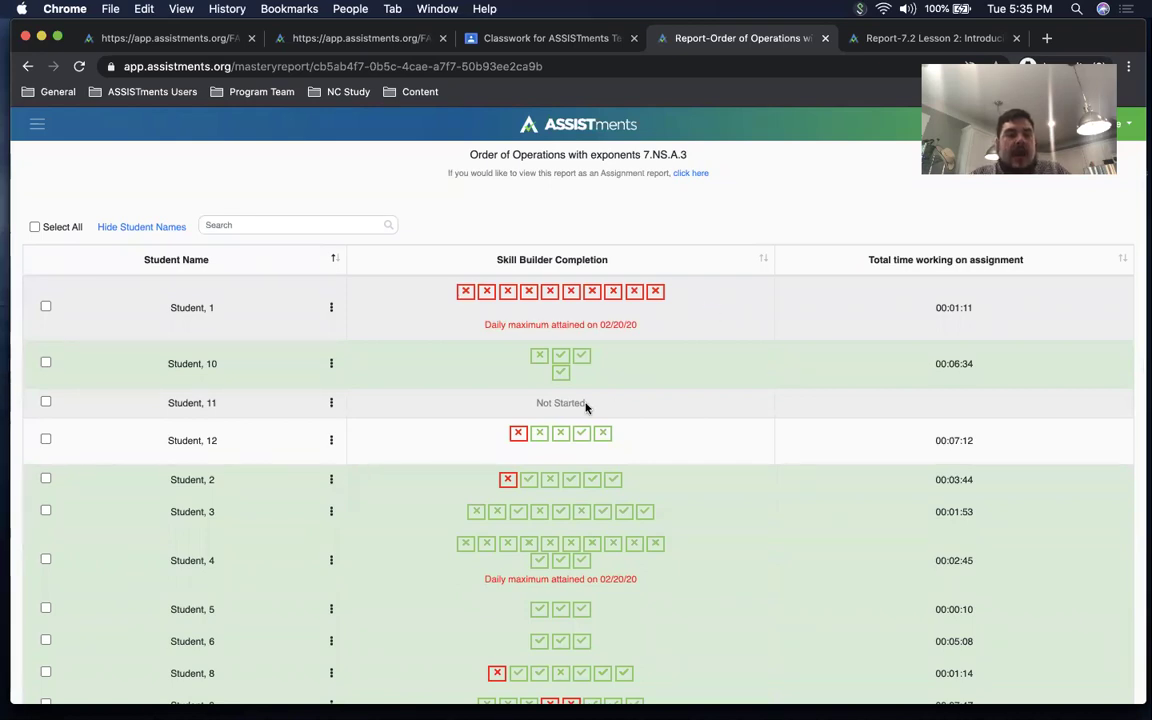
{"action": "scroll", "coordinate": [586, 406], "scroll_direction": "down", "scroll_amount": 2}
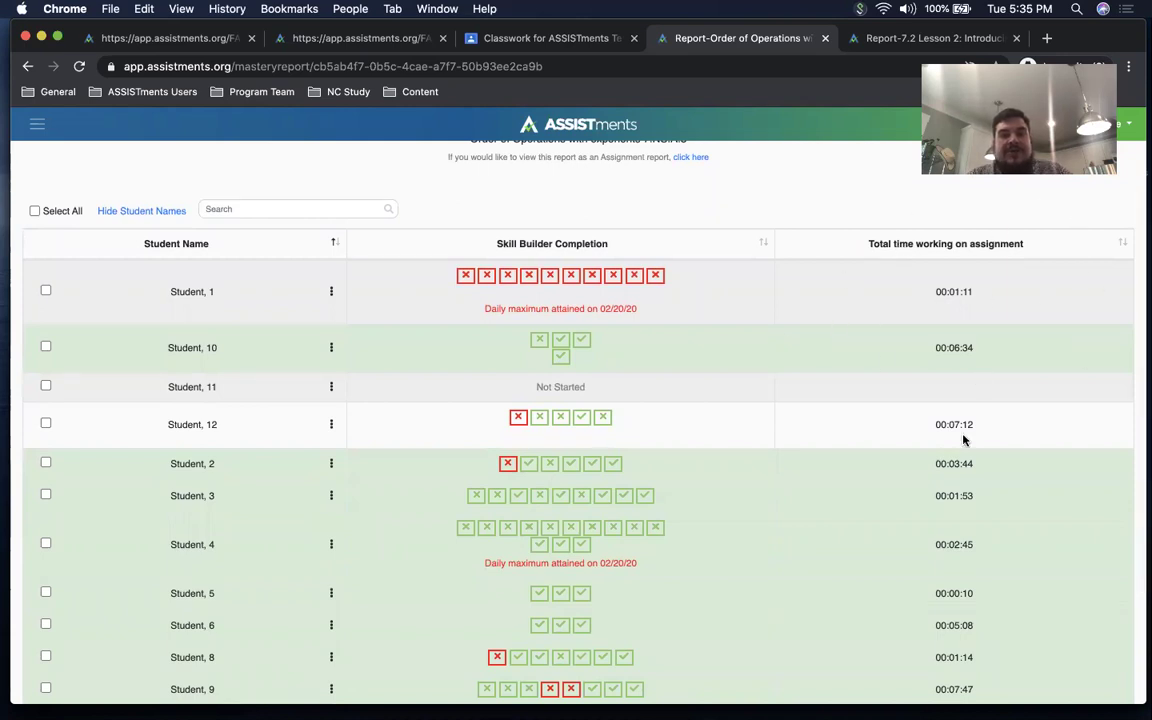
{"action": "left_click", "coordinate": [150, 212]}
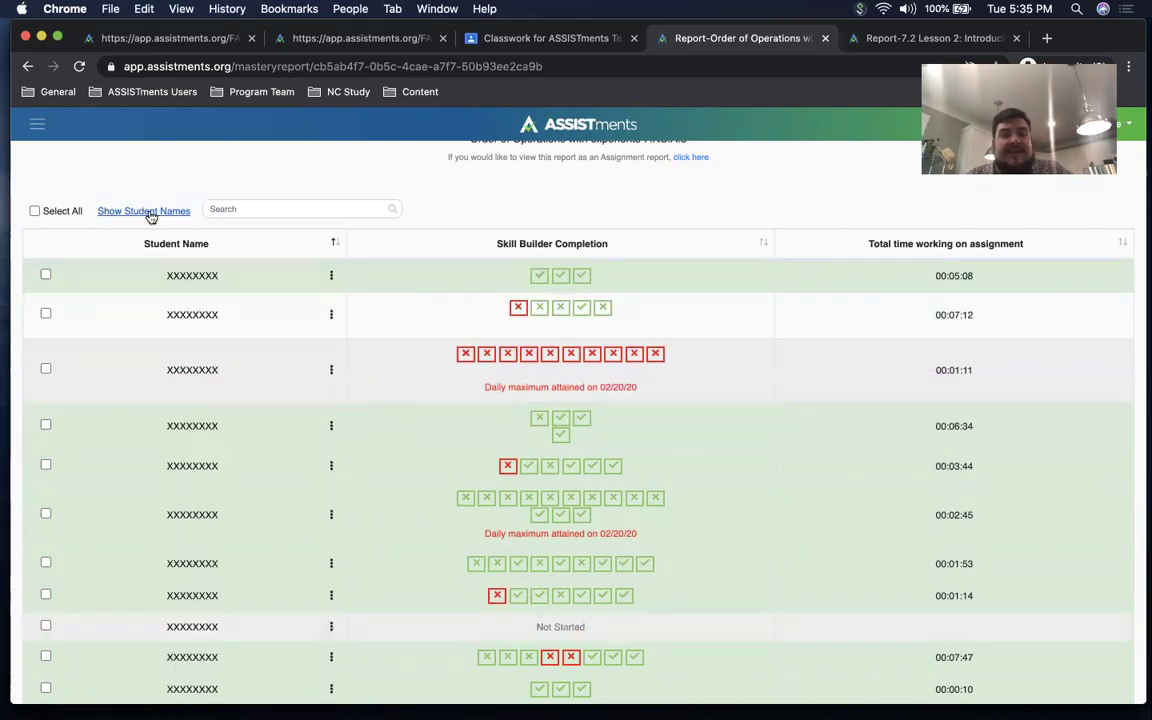
{"action": "left_click", "coordinate": [150, 214]}
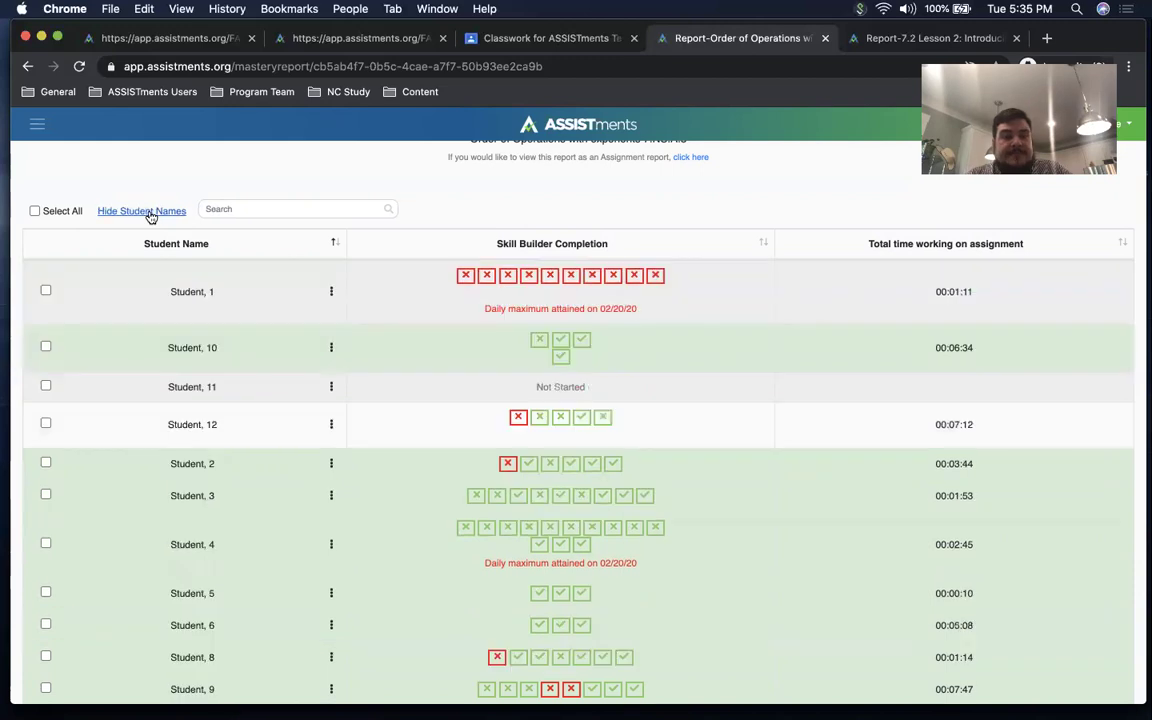
Open the details report for Student 1, look over the logged actions and responses, and return to the skill builder report
{"action": "left_click", "coordinate": [332, 296]}
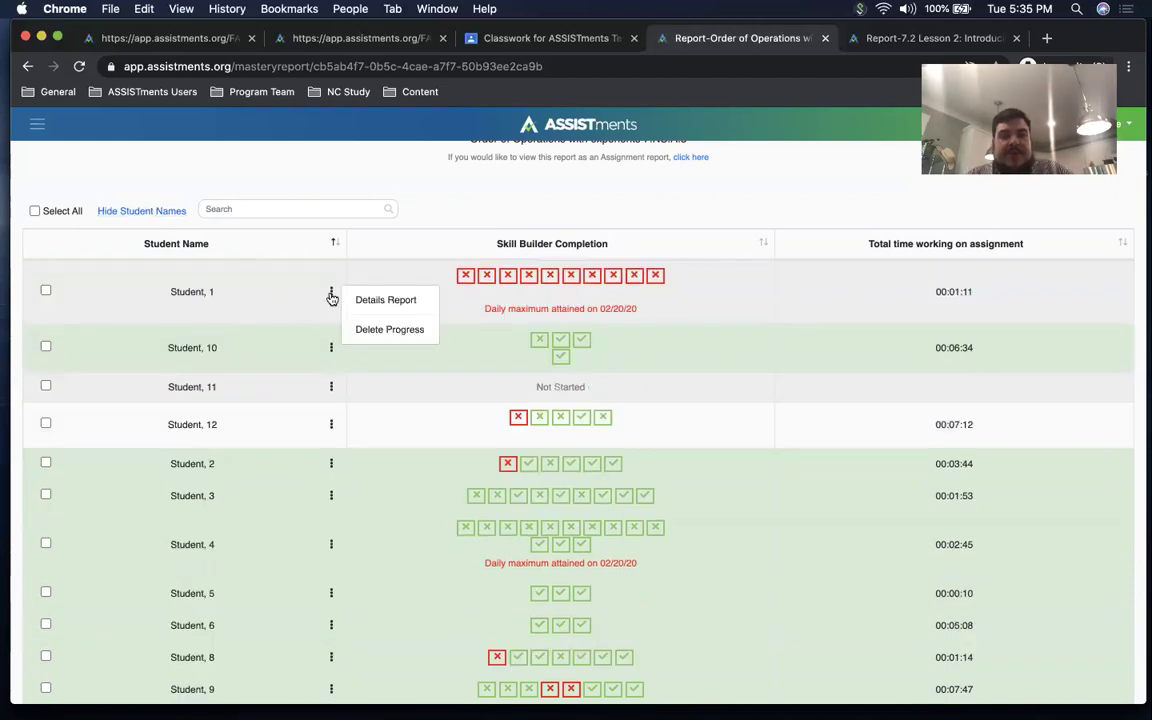
{"action": "left_click", "coordinate": [398, 300]}
{"action": "scroll", "coordinate": [668, 586], "scroll_direction": "down", "scroll_amount": 5}
{"action": "scroll", "coordinate": [668, 586], "scroll_direction": "up", "scroll_amount": 5}
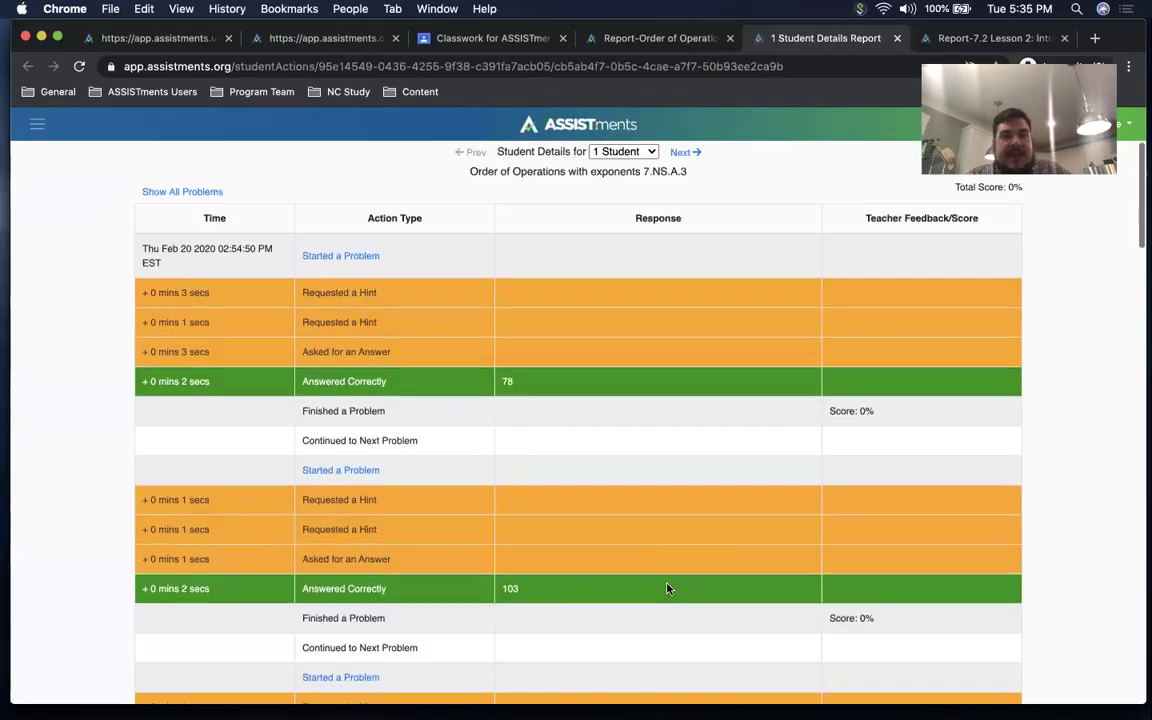
{"action": "left_click", "coordinate": [897, 38]}
{"action": "scroll", "coordinate": [554, 338], "scroll_direction": "up", "scroll_amount": 1}
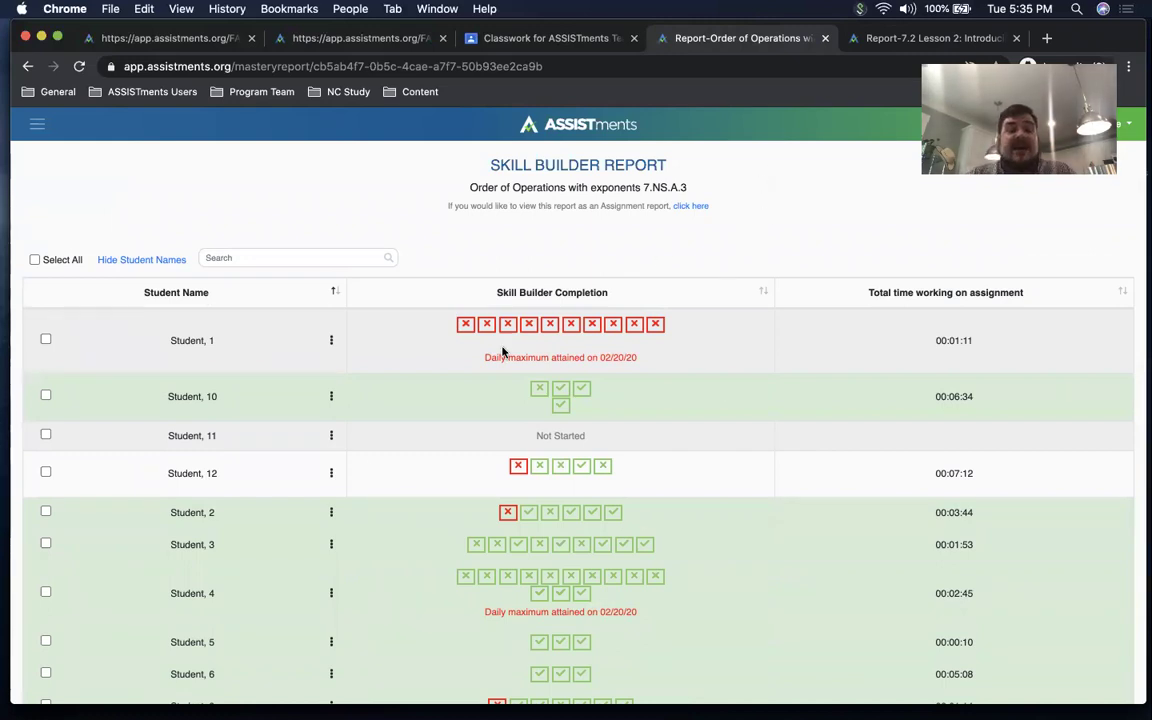
View the skill builder as an Assignment report, examine the students' results across the individual problems, and close that report
{"action": "left_click", "coordinate": [688, 207]}
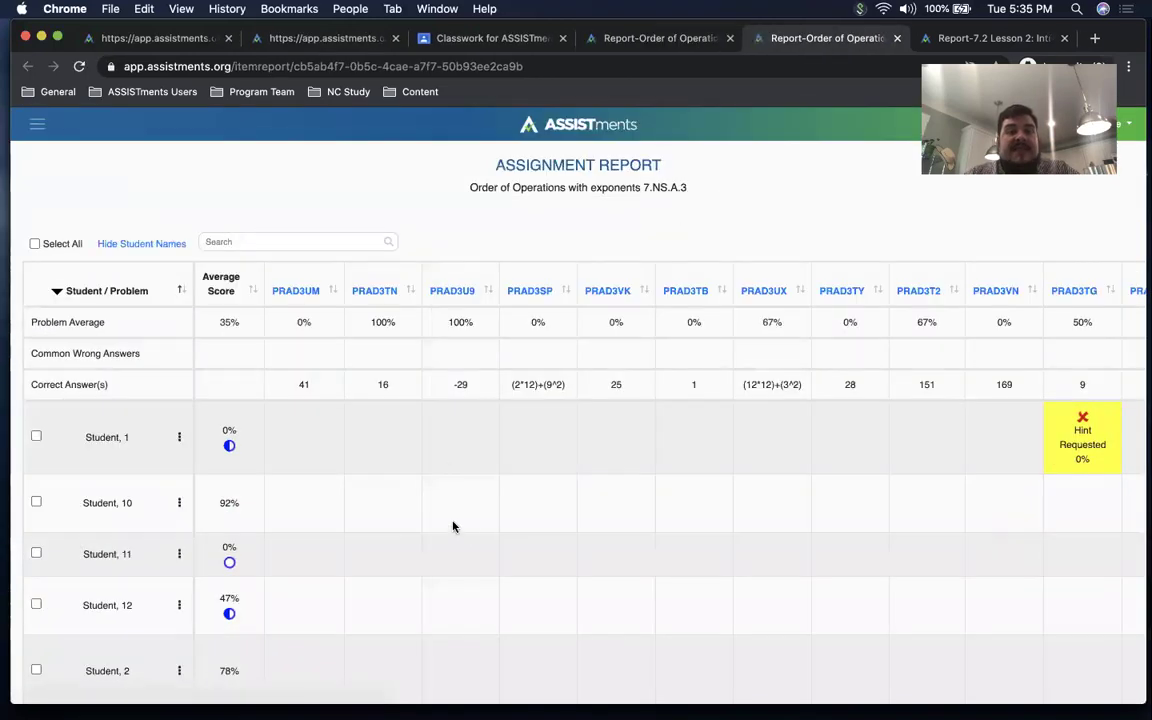
{"action": "scroll", "coordinate": [452, 528], "scroll_direction": "right", "scroll_amount": 10}
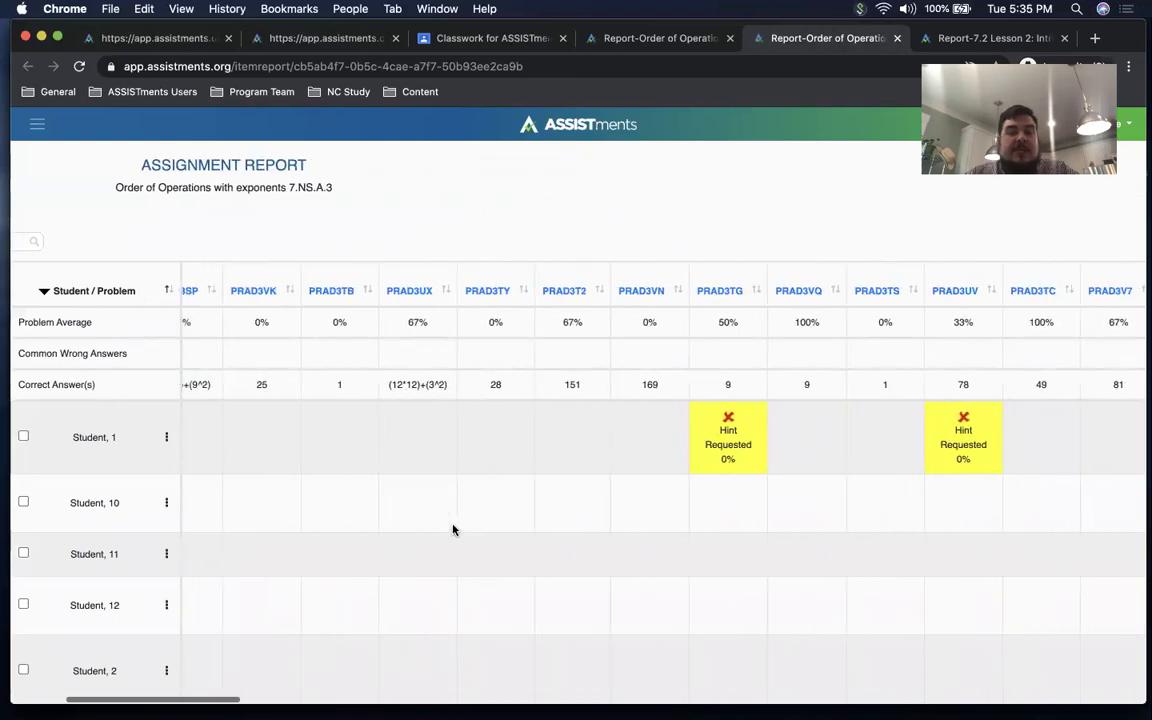
{"action": "scroll", "coordinate": [452, 528], "scroll_direction": "left", "scroll_amount": 10}
{"action": "scroll", "coordinate": [452, 528], "scroll_direction": "down", "scroll_amount": 5}
{"action": "scroll", "coordinate": [452, 528], "scroll_direction": "up", "scroll_amount": 5}
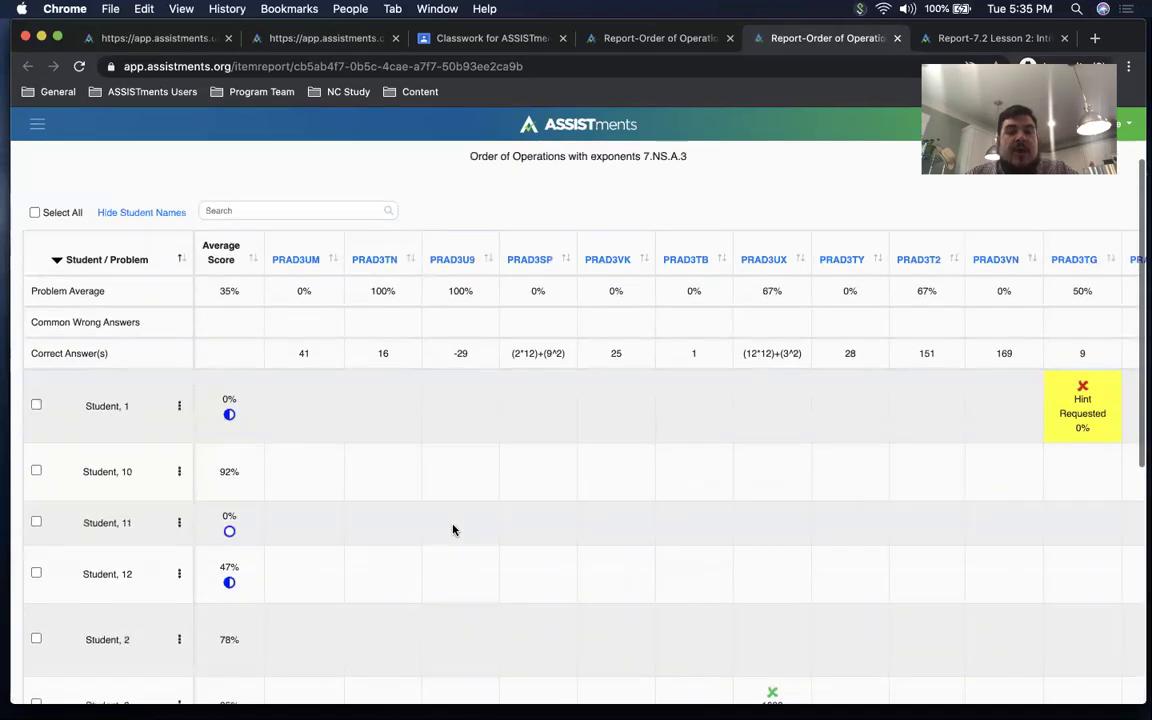
{"action": "scroll", "coordinate": [452, 528], "scroll_direction": "up", "scroll_amount": 1}
{"action": "scroll", "coordinate": [452, 528], "scroll_direction": "right", "scroll_amount": 8}
{"action": "scroll", "coordinate": [452, 528], "scroll_direction": "down", "scroll_amount": 5}
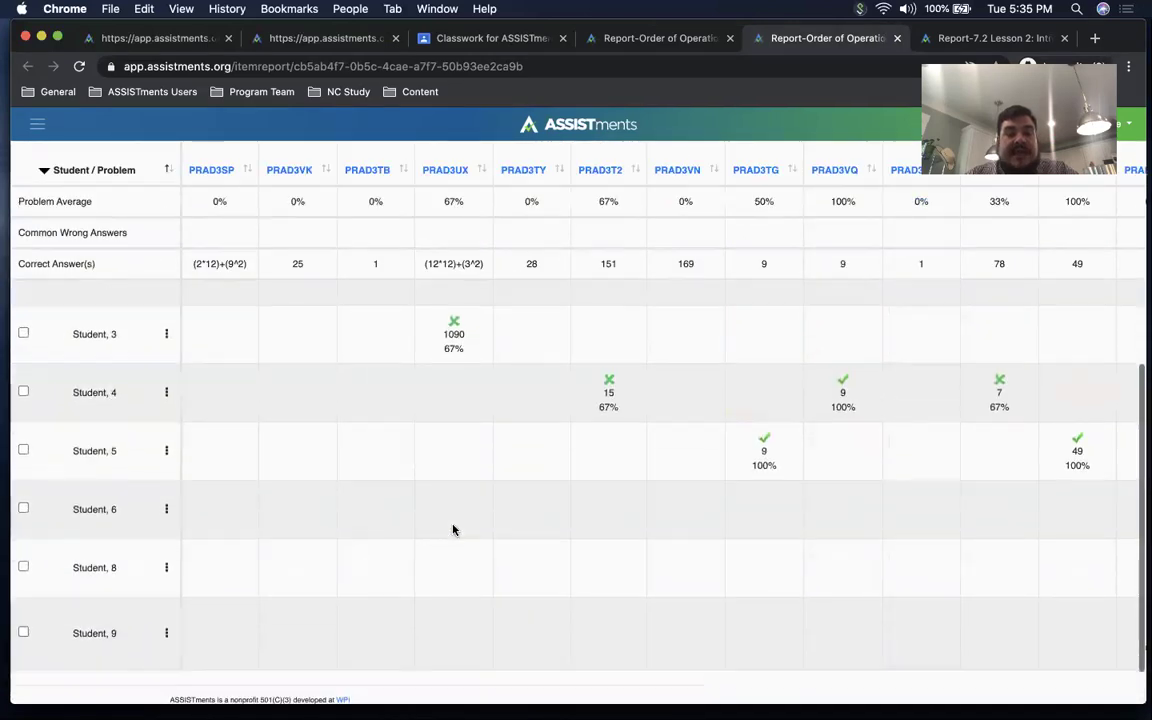
{"action": "scroll", "coordinate": [452, 529], "scroll_direction": "up", "scroll_amount": 5}
{"action": "scroll", "coordinate": [452, 529], "scroll_direction": "right", "scroll_amount": 3}
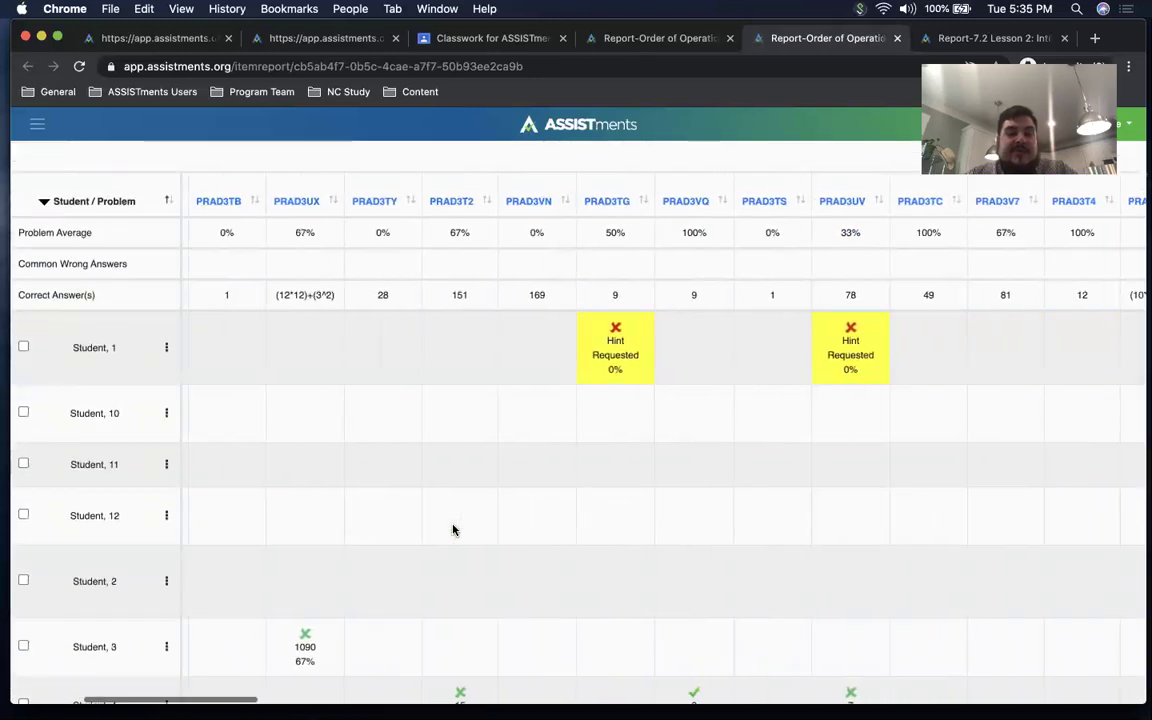
{"action": "scroll", "coordinate": [452, 529], "scroll_direction": "right", "scroll_amount": 1}
{"action": "scroll", "coordinate": [452, 530], "scroll_direction": "right", "scroll_amount": 5}
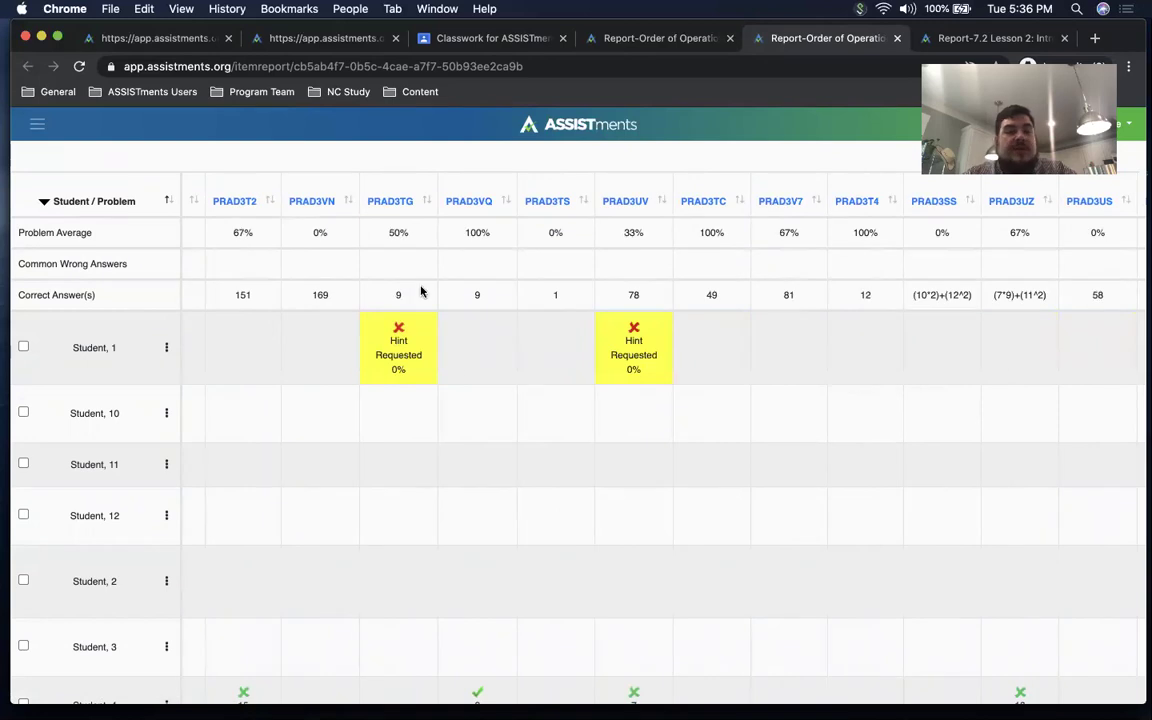
{"action": "scroll", "coordinate": [413, 392], "scroll_direction": "down", "scroll_amount": 5}
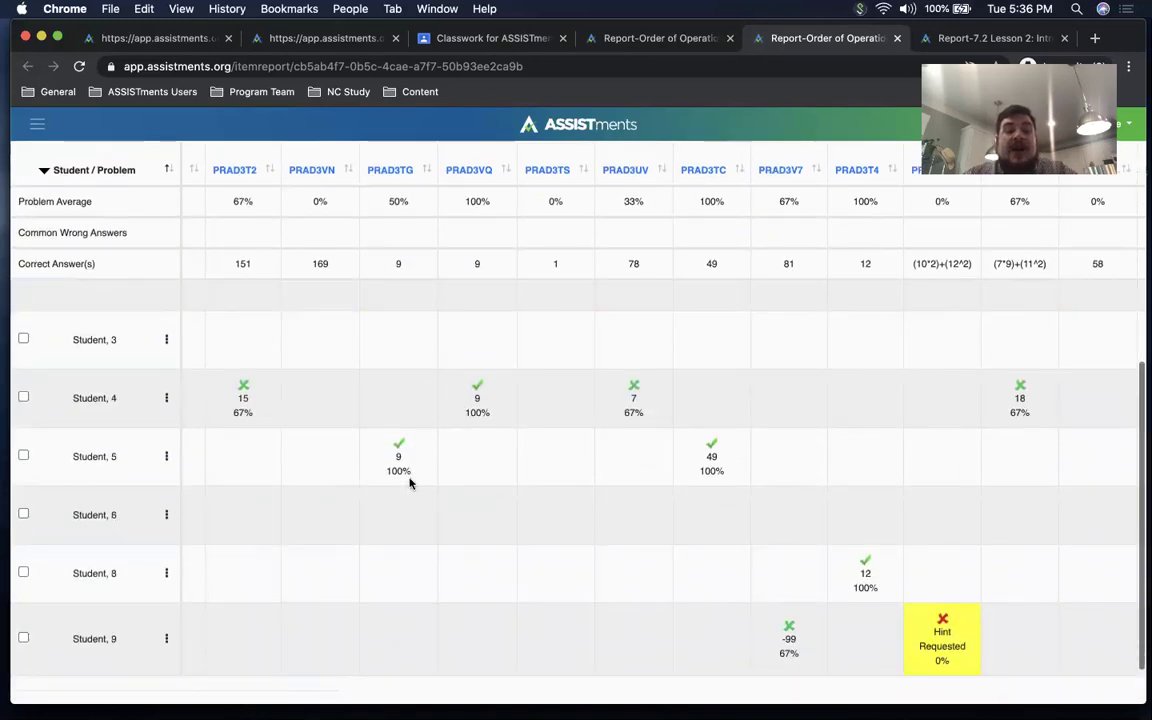
{"action": "scroll", "coordinate": [390, 467], "scroll_direction": "up", "scroll_amount": 5}
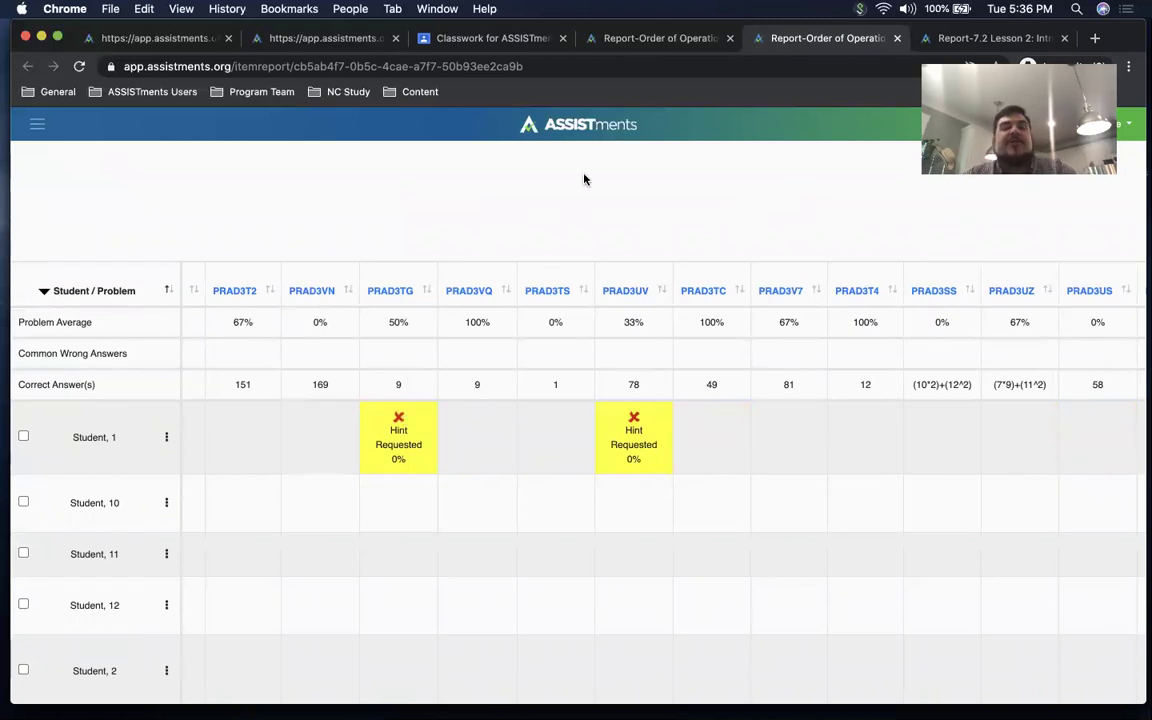
{"action": "left_click", "coordinate": [898, 40]}
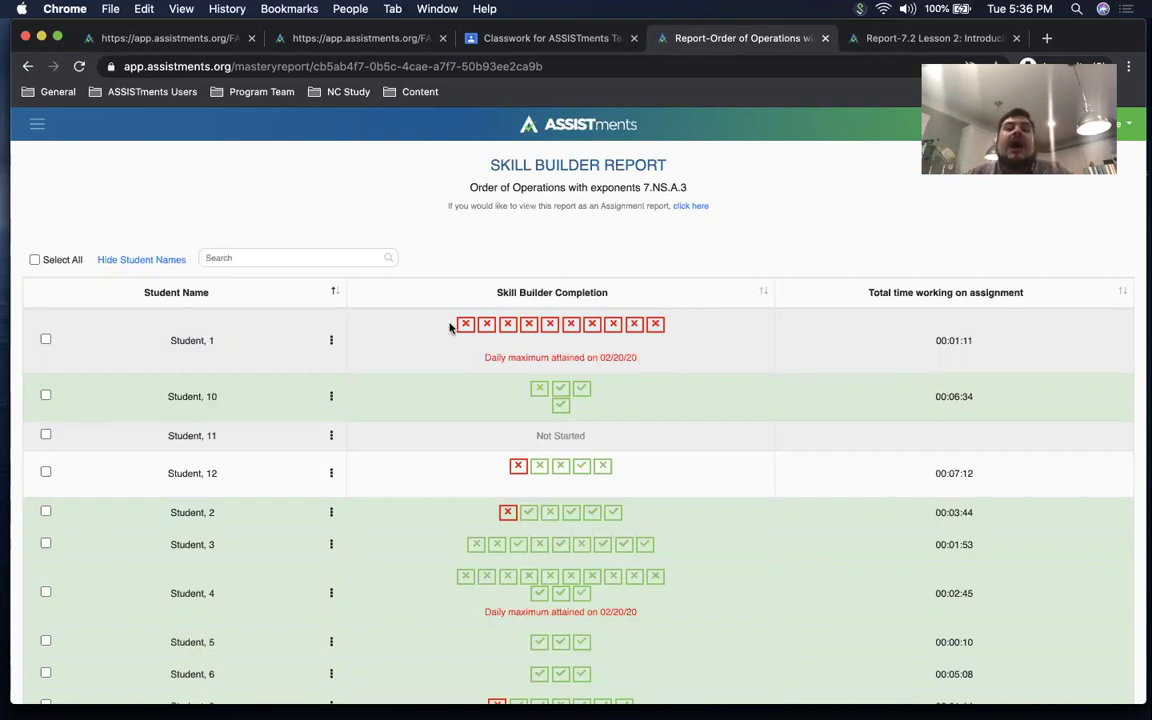
Show the Details Report and Delete Progress options for Student 1, then dismiss them without choosing either
{"action": "left_click", "coordinate": [333, 342]}
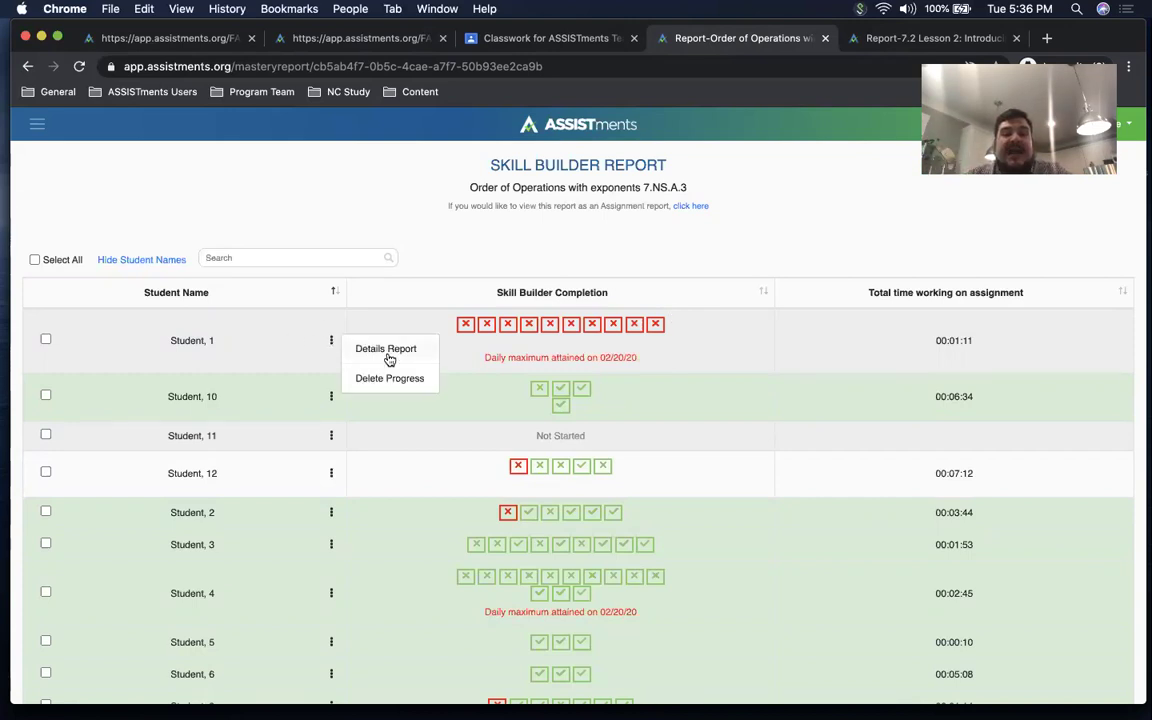
{"action": "left_click", "coordinate": [434, 258]}
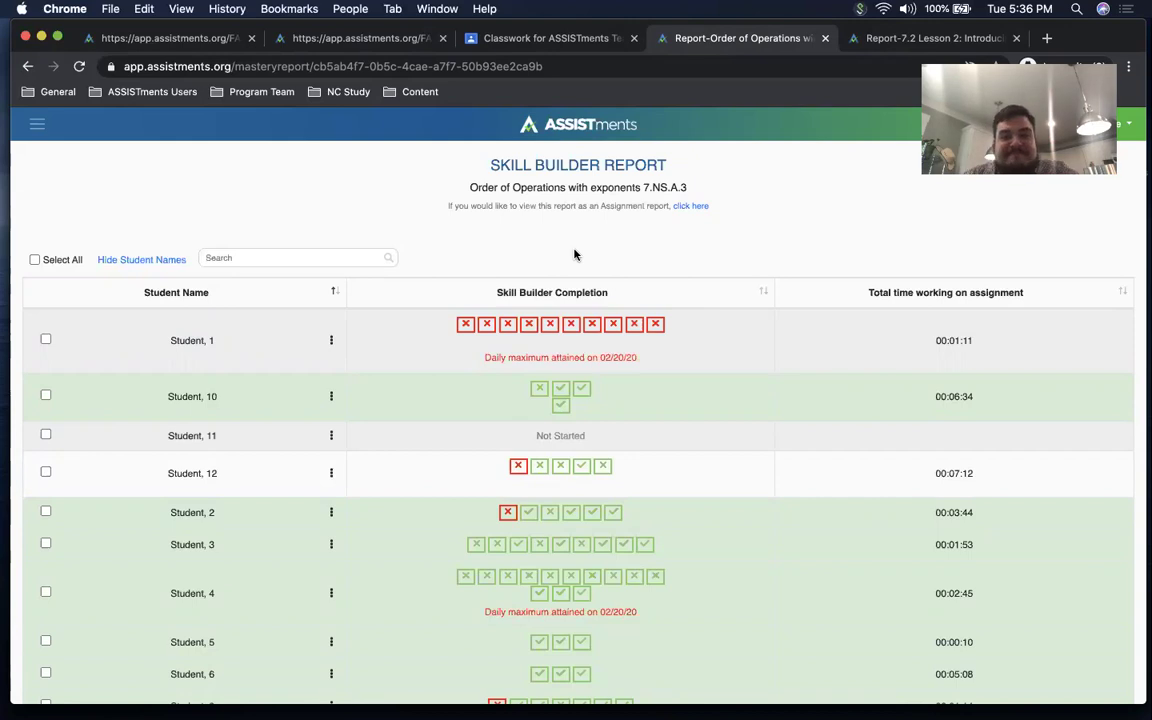
Switch to the Google Slides presentation and advance past The Skill Builder Report to the "Assigning to individual students" slide
{"action": "key", "text": "cmd+Tab"}
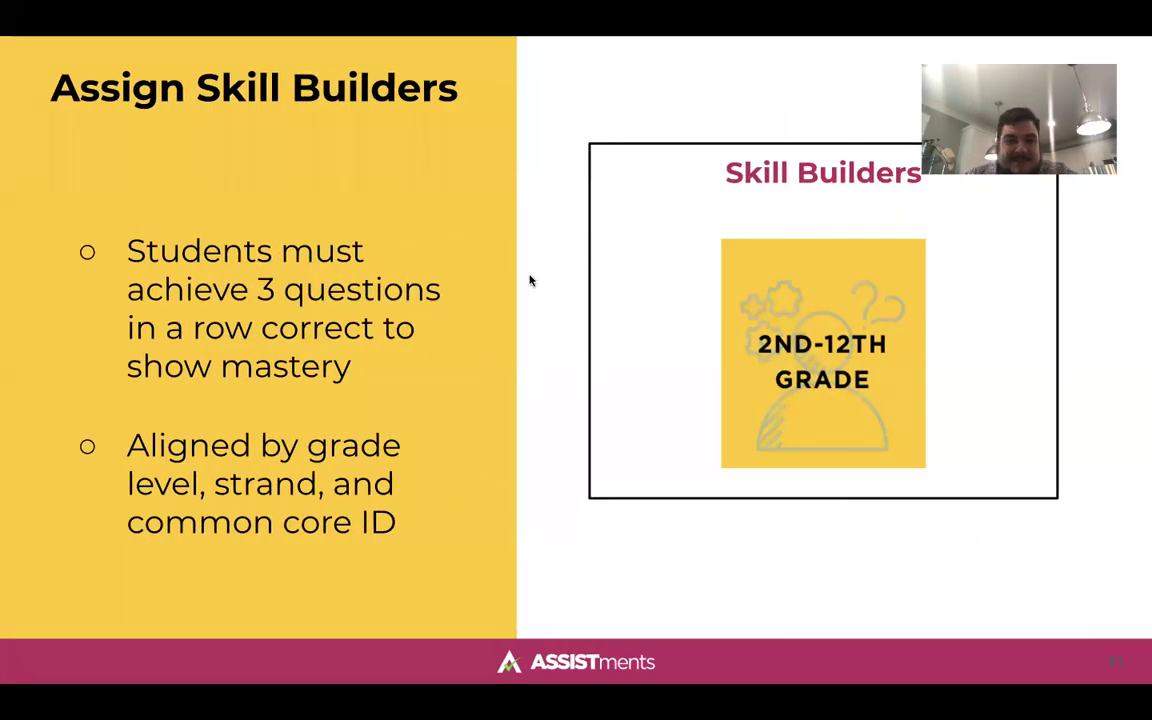
{"action": "key", "text": "Right"}
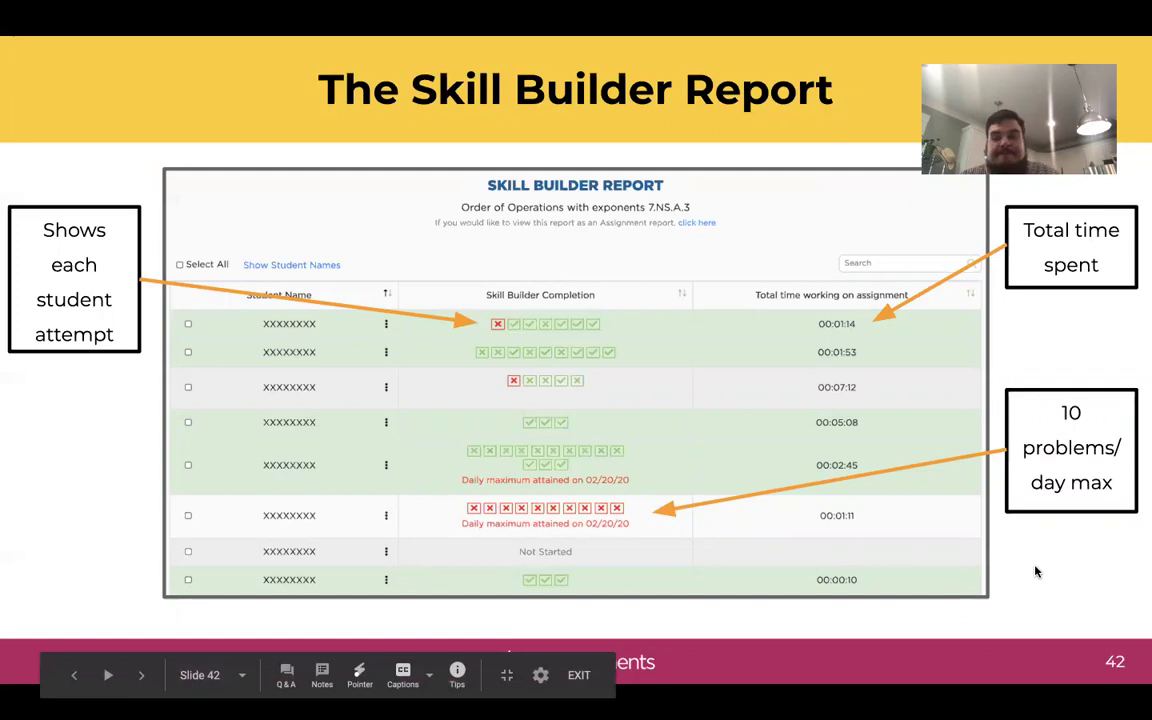
{"action": "key", "text": "Right"}
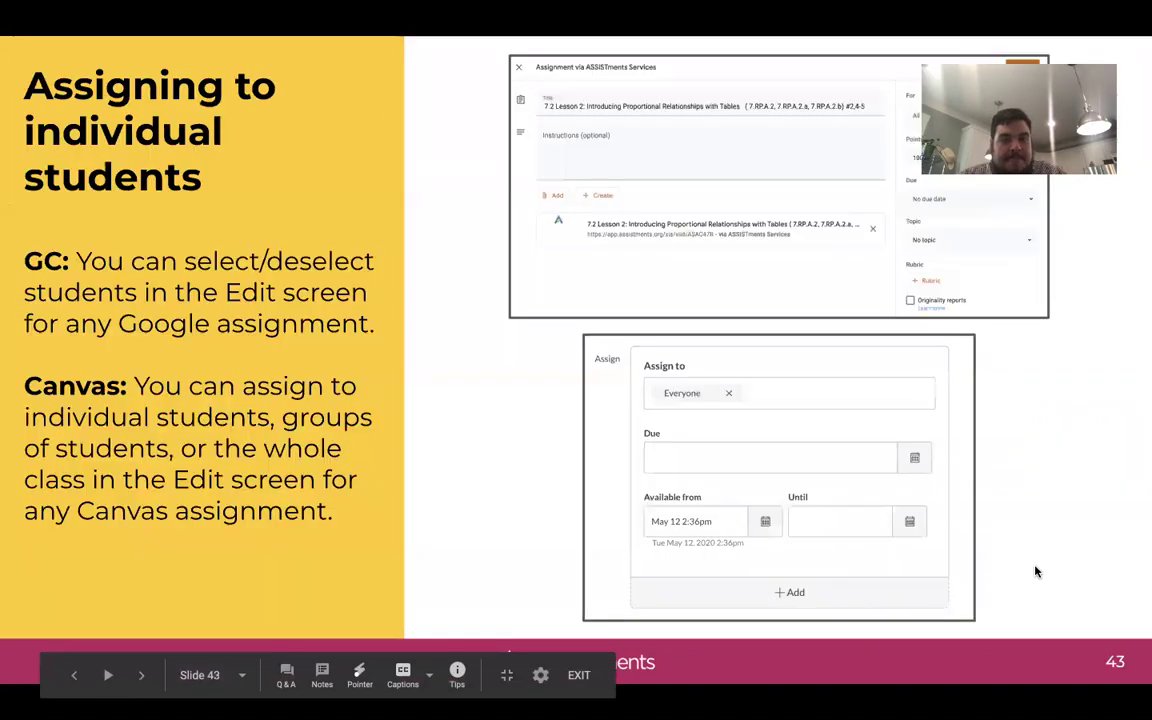